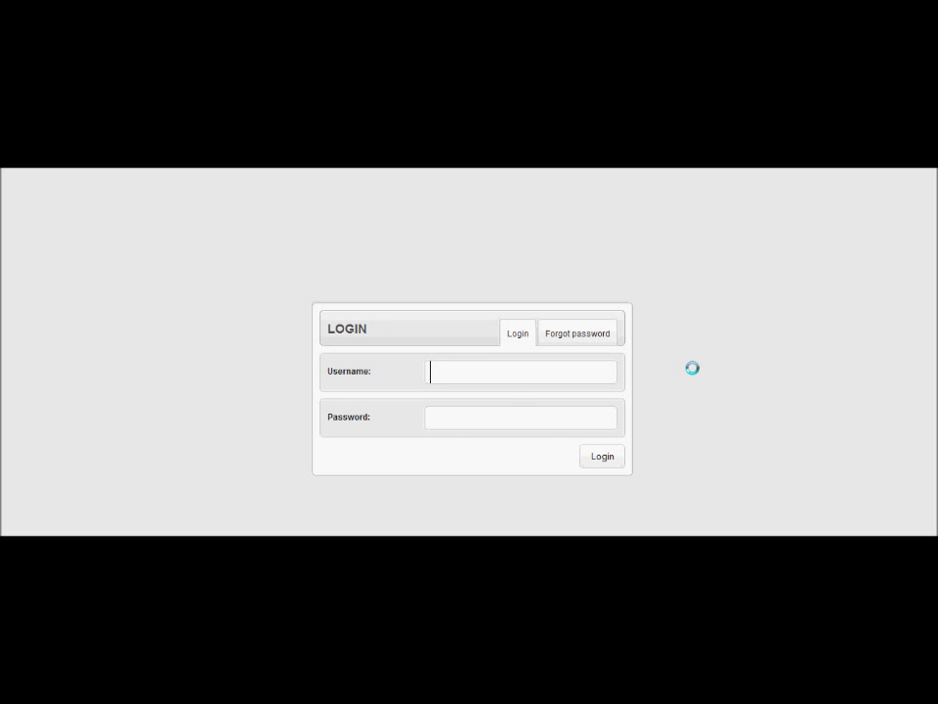
# Log in with the account's username and password
pyautogui.write('john')
pyautogui.press('Tab')
pyautogui.write('**********')
pyautogui.press('Return')
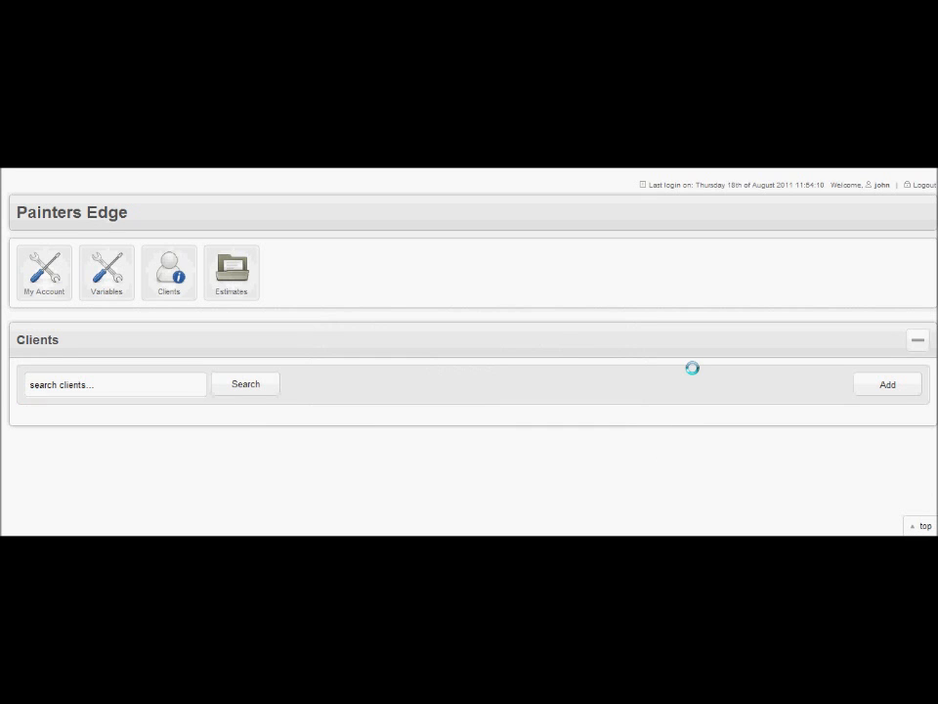
# Open the Variables page and enter '20% Payable on Signing' as the first Fine Print line
pyautogui.click(107, 274)
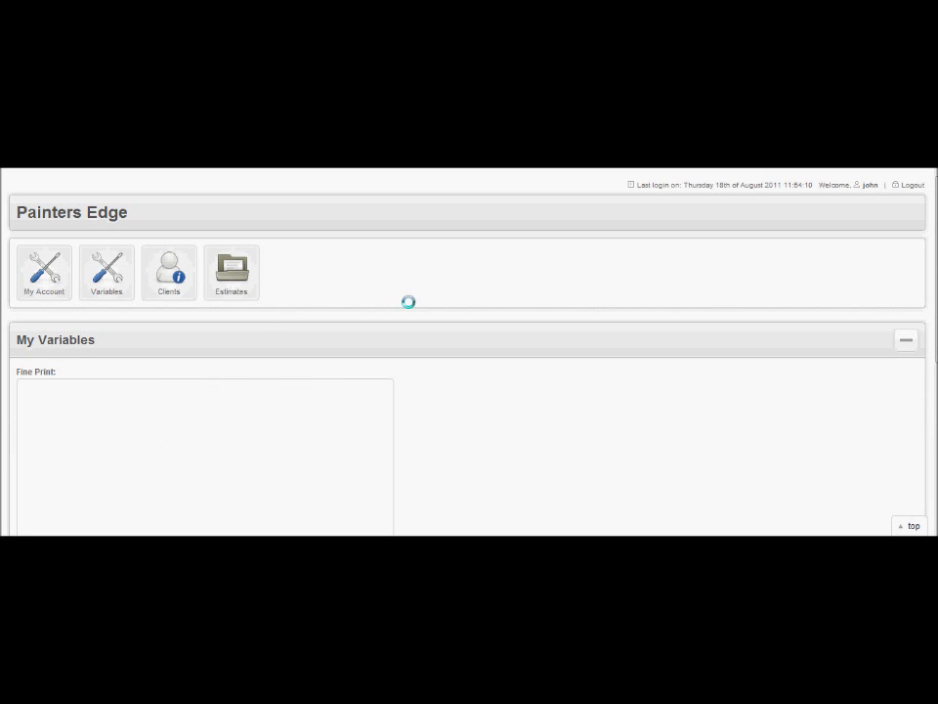
pyautogui.scroll(-1, 408, 302)
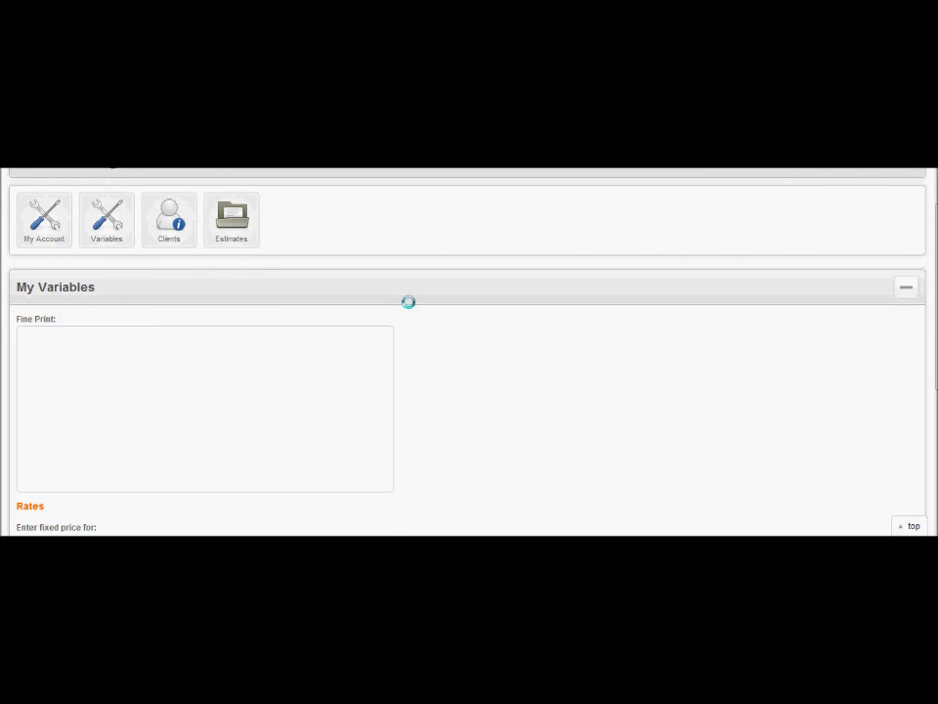
pyautogui.scroll(-2, 409, 302)
pyautogui.click(215, 259)
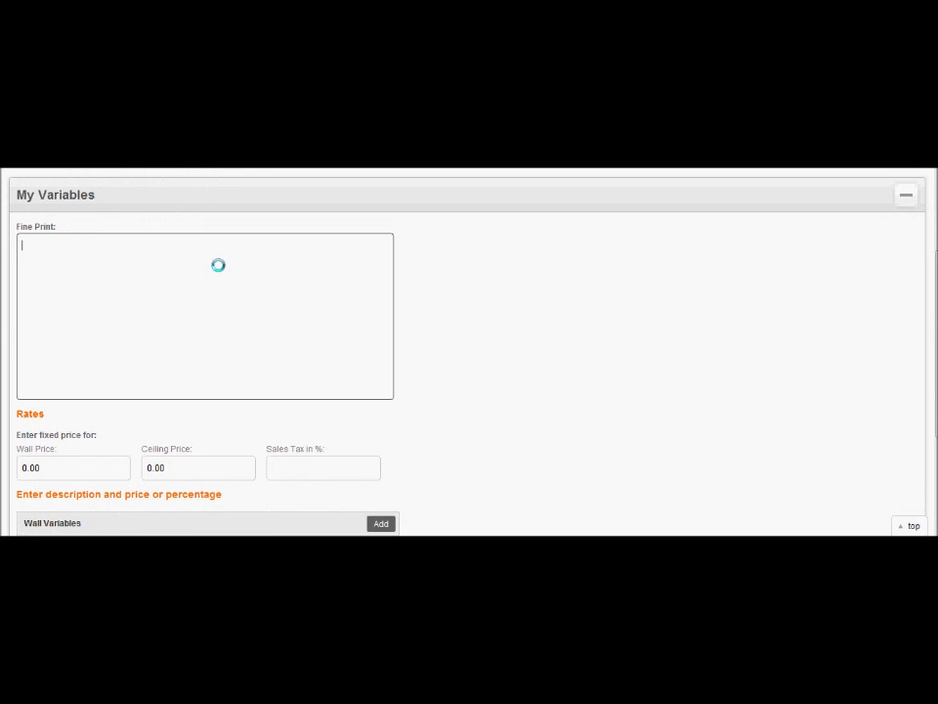
pyautogui.write('20% Payable on Signing')
pyautogui.press('Return')
# Add the Fine Print line '80% To be Paid on Completion'
pyautogui.write('8')
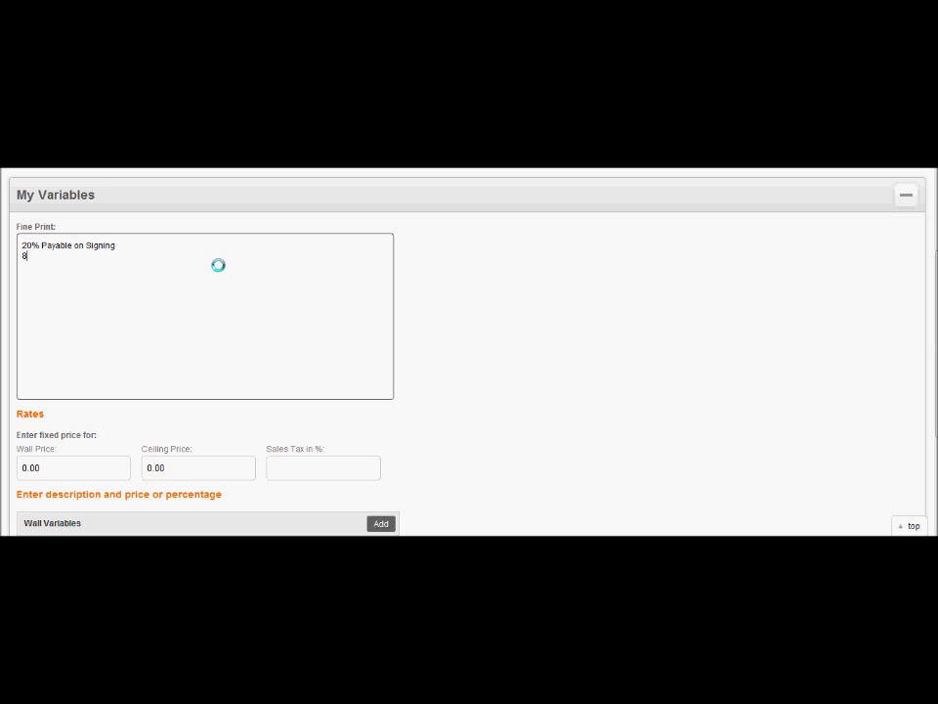
pyautogui.write('0% To be Paid on Completion')
pyautogui.press('Return')
# Add a blank line and the Fine Print line 'Price includes all labour and materials'
pyautogui.write('Pr')
pyautogui.press('BackSpace')
pyautogui.press('BackSpace')
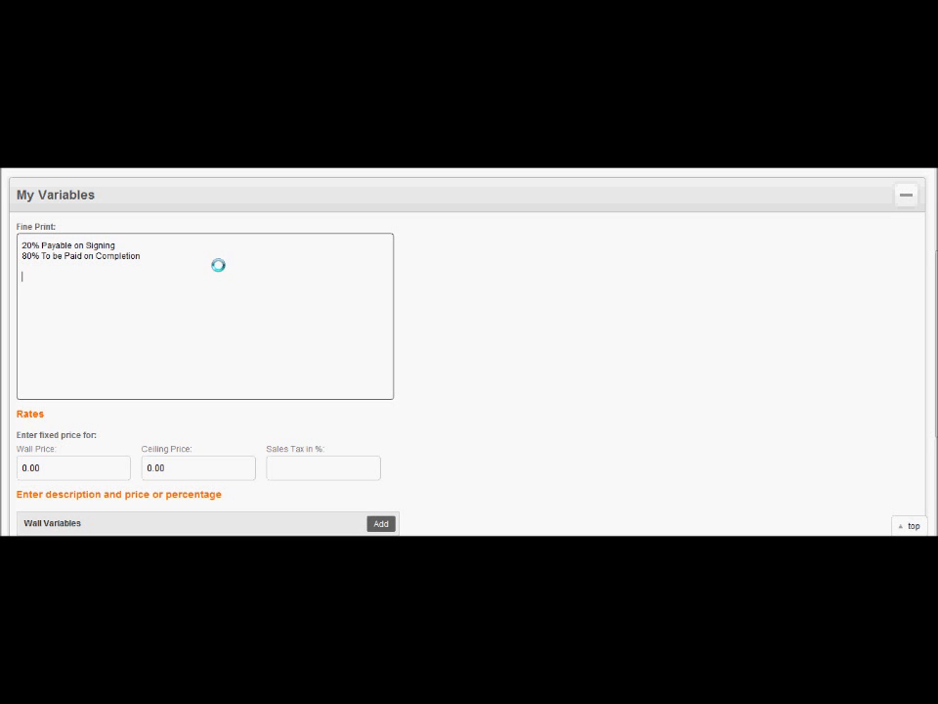
pyautogui.write('Price includes all labour and materials')
pyautogui.press('Return')
# Add the Fine Print line 'Acme Paint carries $2 Million in Liability Insurance'
pyautogui.write('A')
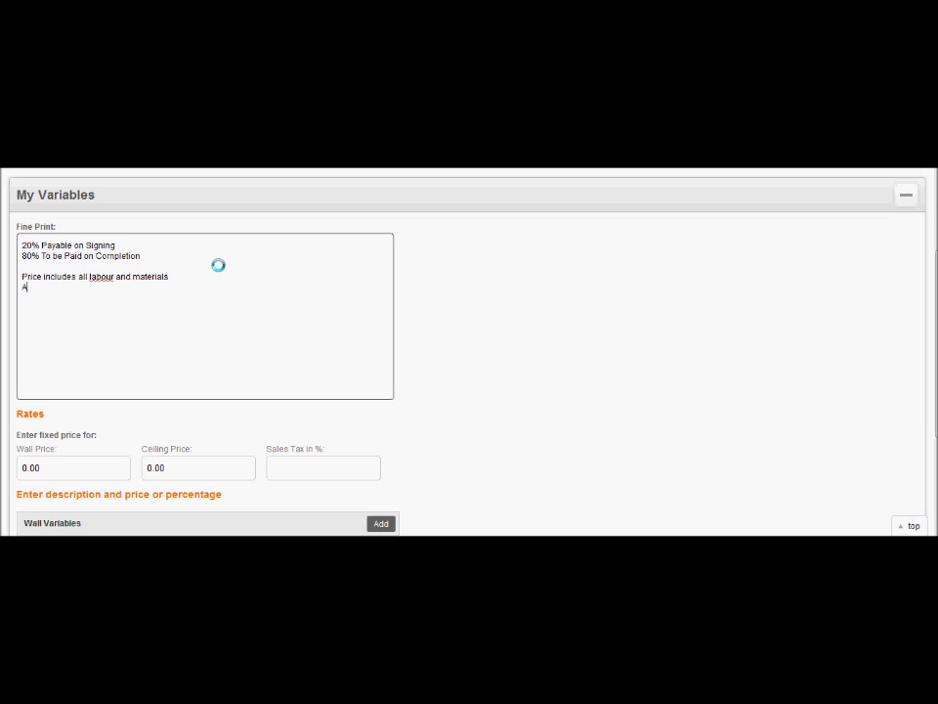
pyautogui.write('cme Paint carries $2 Million in Liab')
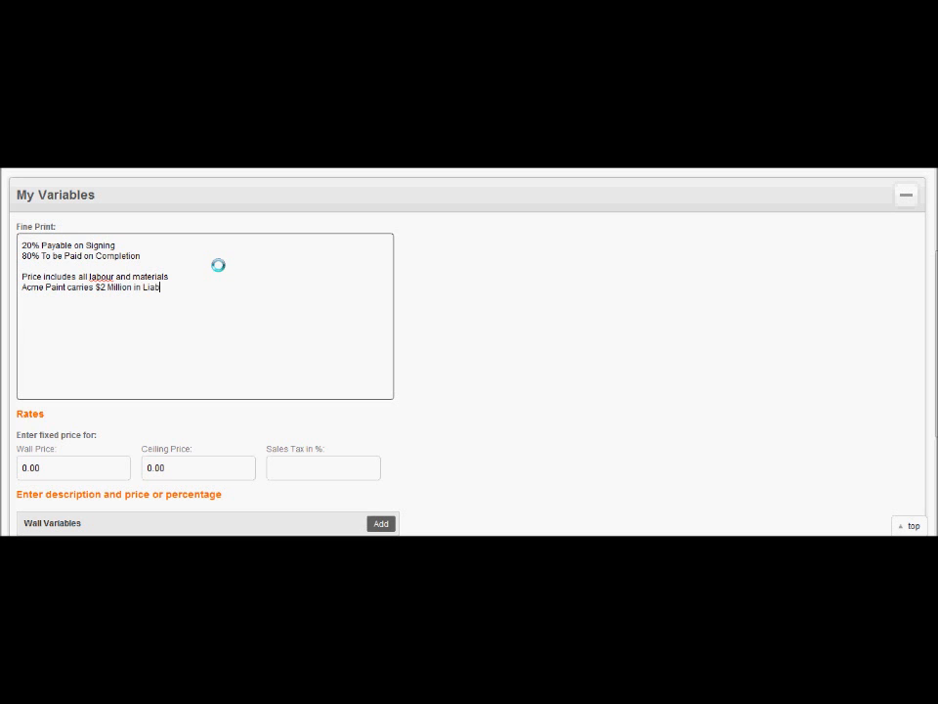
pyautogui.write('ility Insurance')
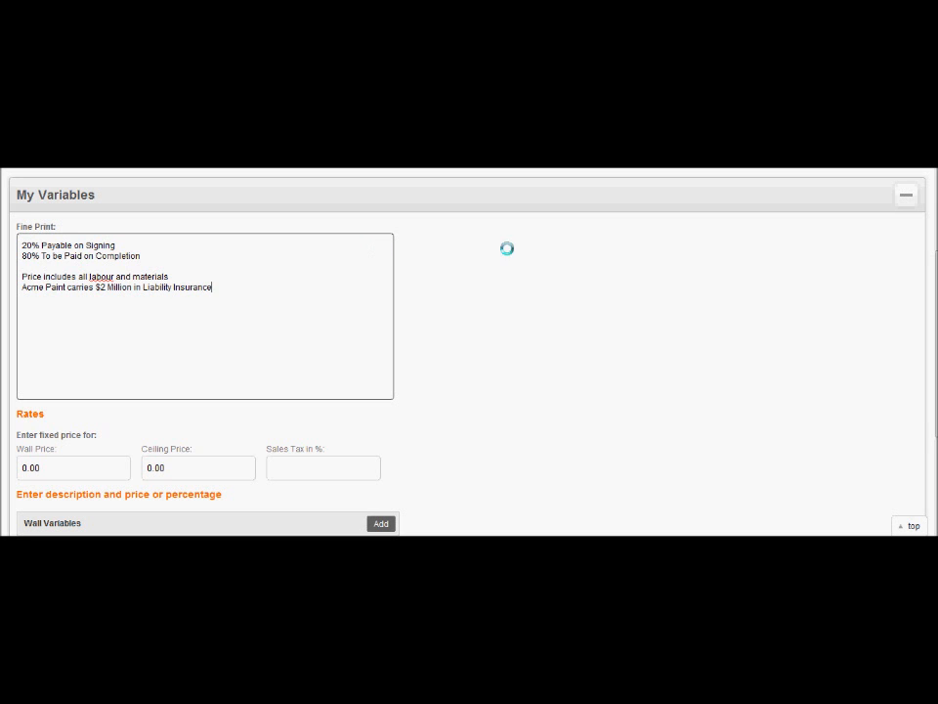
# Set the Wall Price to 5.00
pyautogui.moveTo(936, 302); pyautogui.dragTo(931, 402)
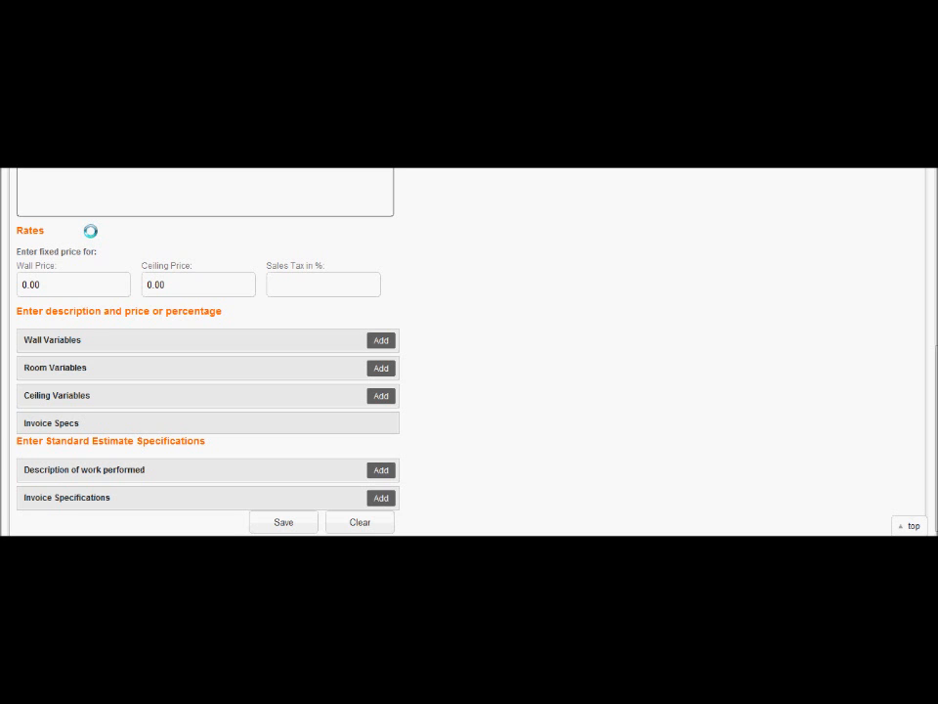
pyautogui.moveTo(78, 282); pyautogui.dragTo(1, 255)
pyautogui.write('0.05')
pyautogui.write('00')
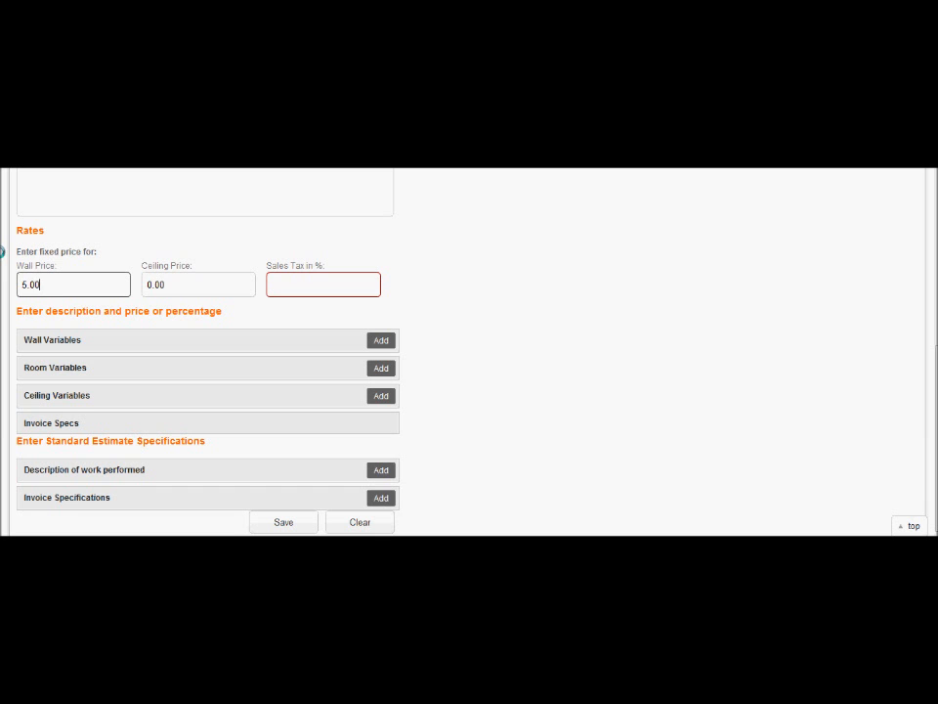
# Set the Ceiling Price to 0.75 and the Sales Tax to 5 %
pyautogui.click(182, 285)
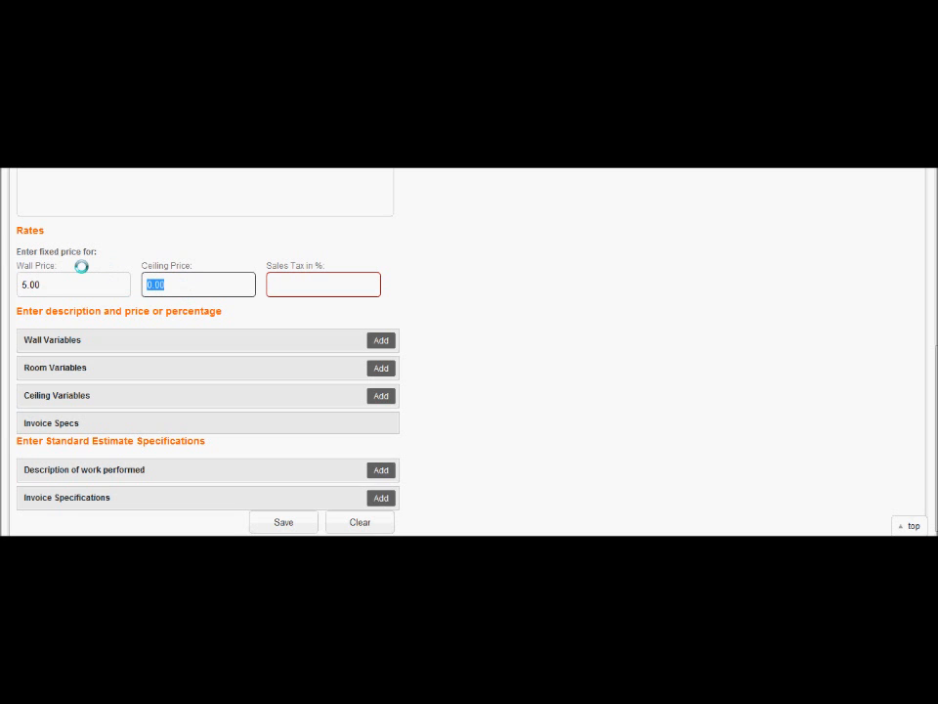
pyautogui.write('75')
pyautogui.click(271, 278)
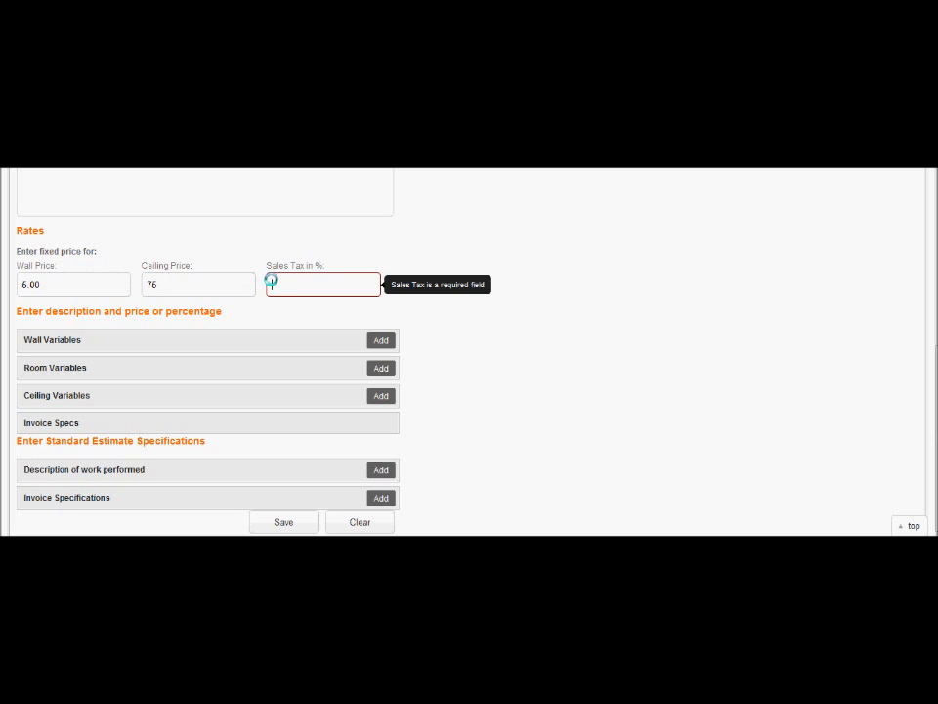
pyautogui.moveTo(165, 281); pyautogui.dragTo(102, 275)
pyautogui.write('0.75')
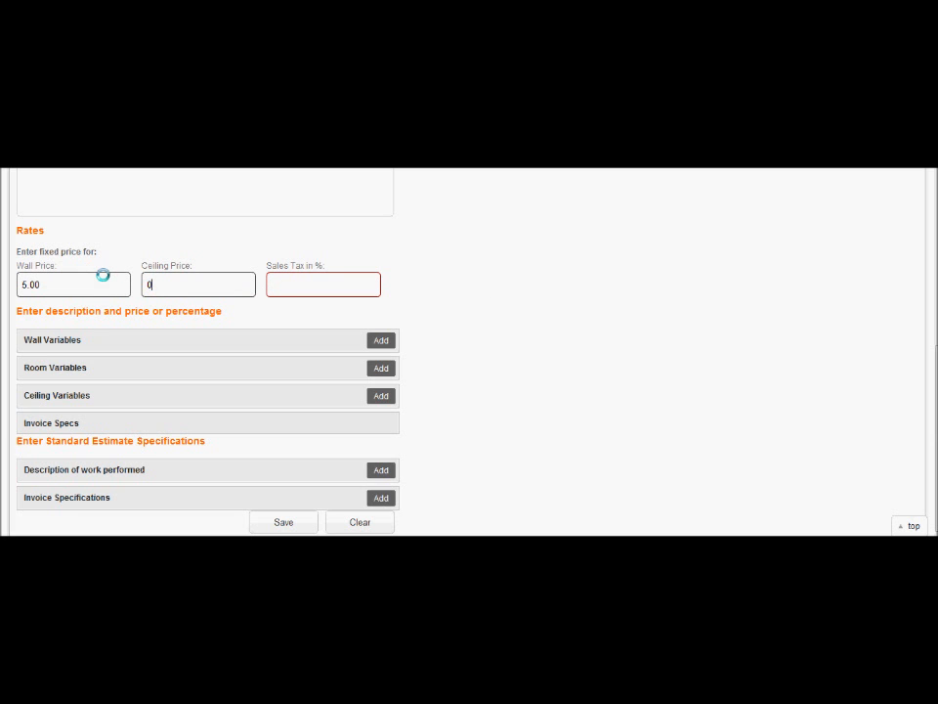
pyautogui.click(347, 288)
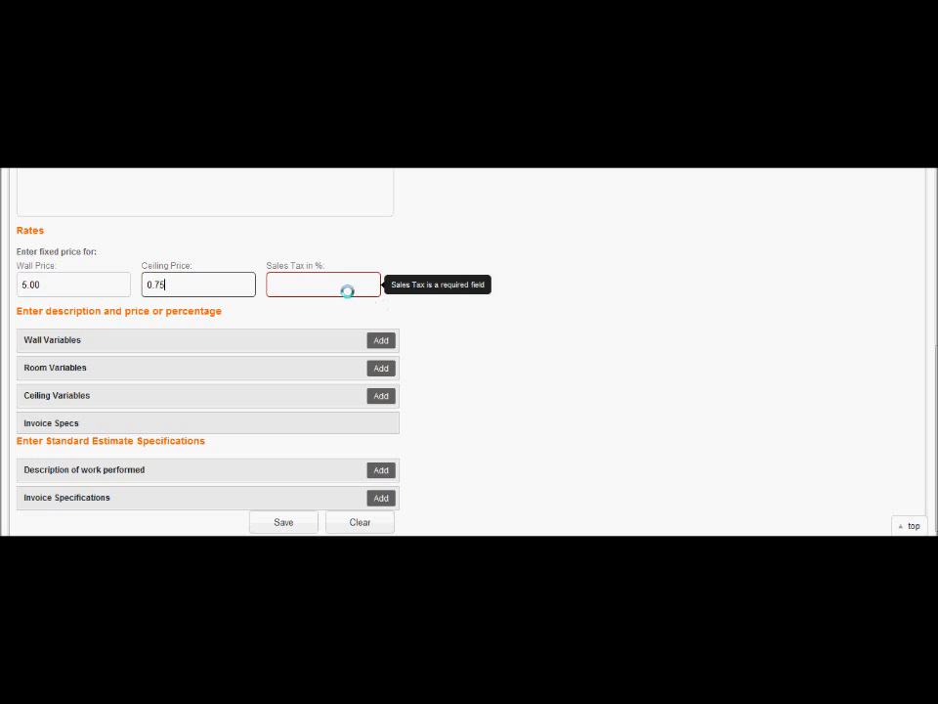
pyautogui.write('5')
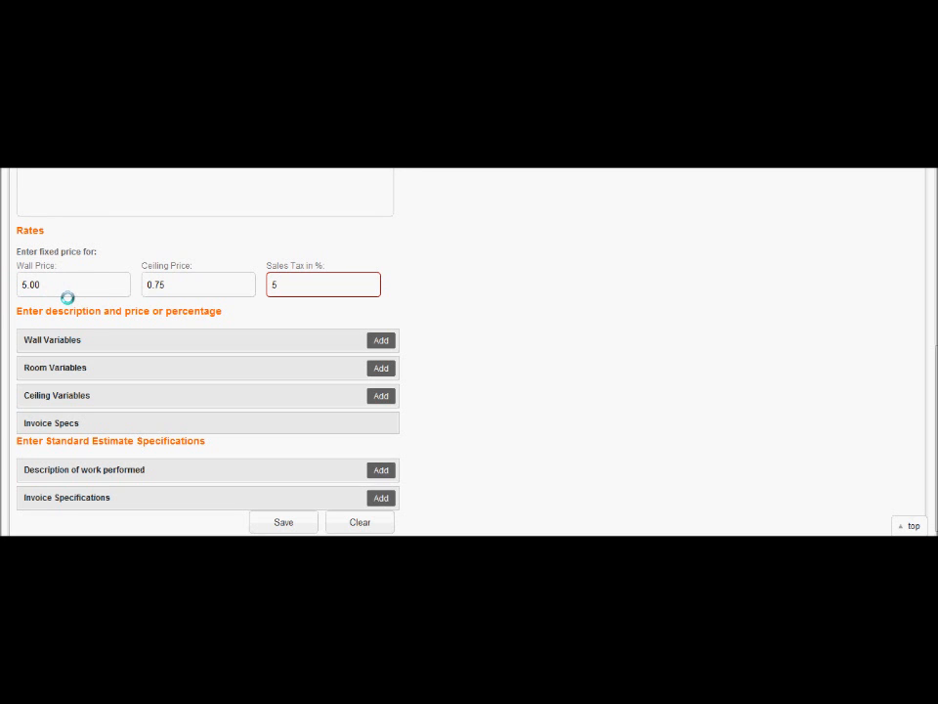
# Add a Wall Variable named 'Extra Coat' with an amount of 50 %
pyautogui.click(383, 339)
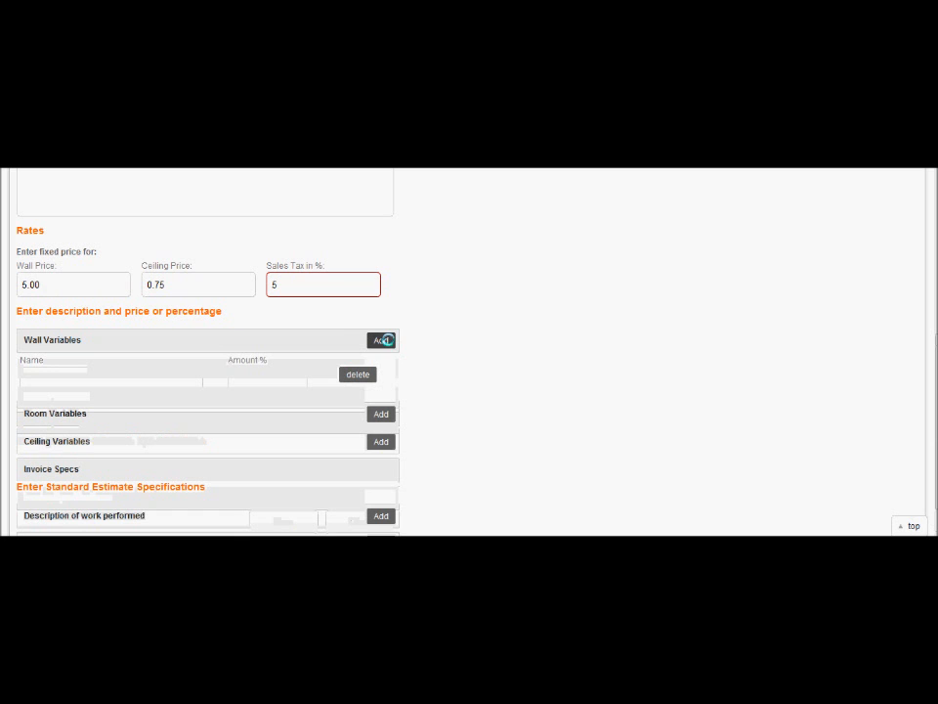
pyautogui.click(46, 375)
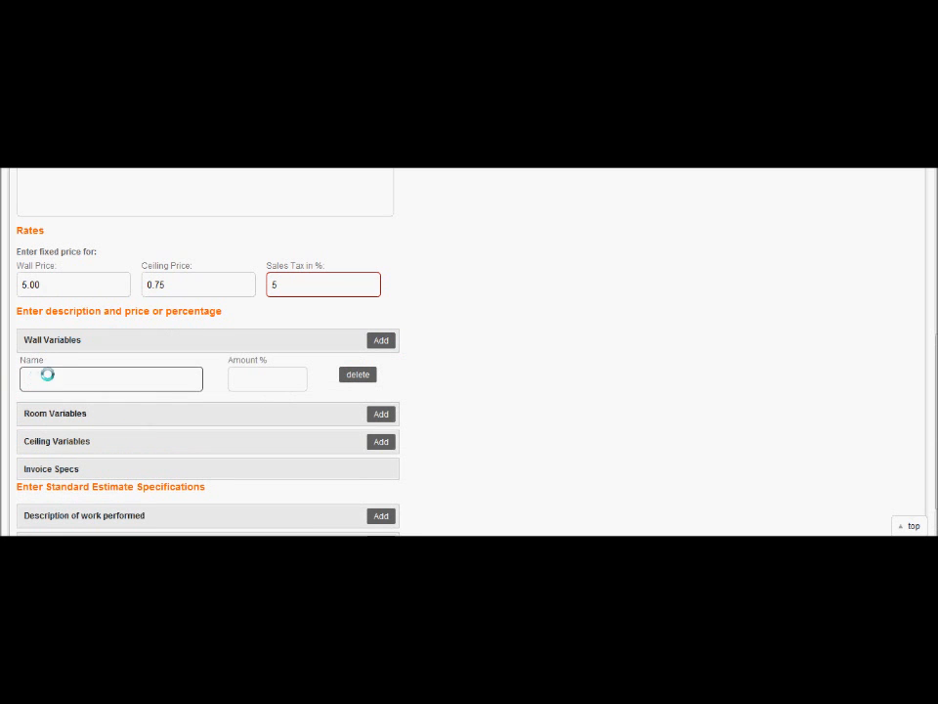
pyautogui.write('Extra Coat')
pyautogui.press('Tab')
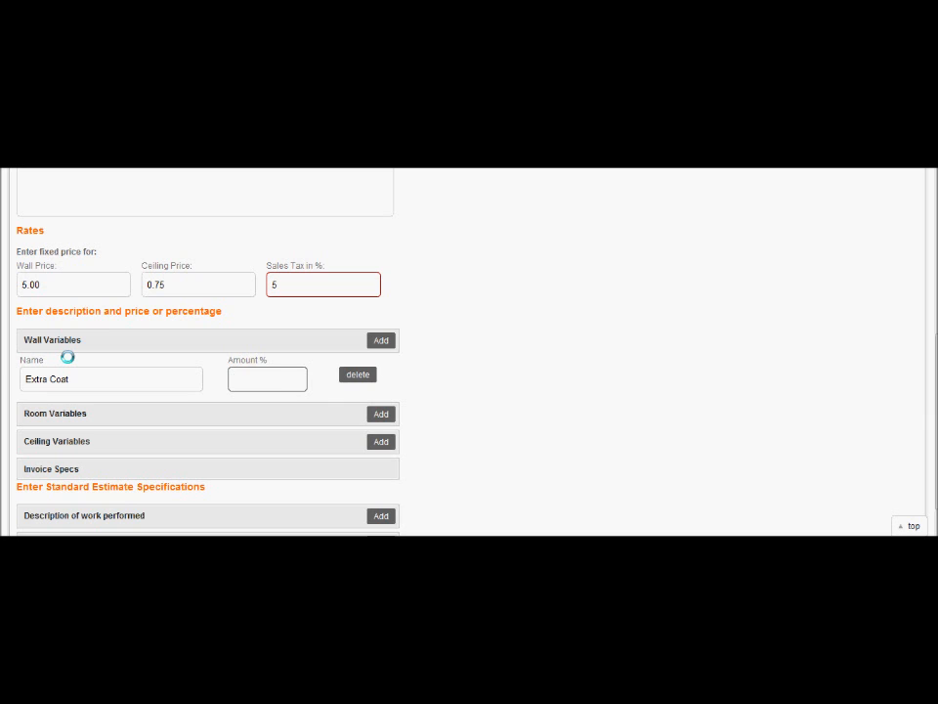
pyautogui.write('50')
pyautogui.click(405, 373)
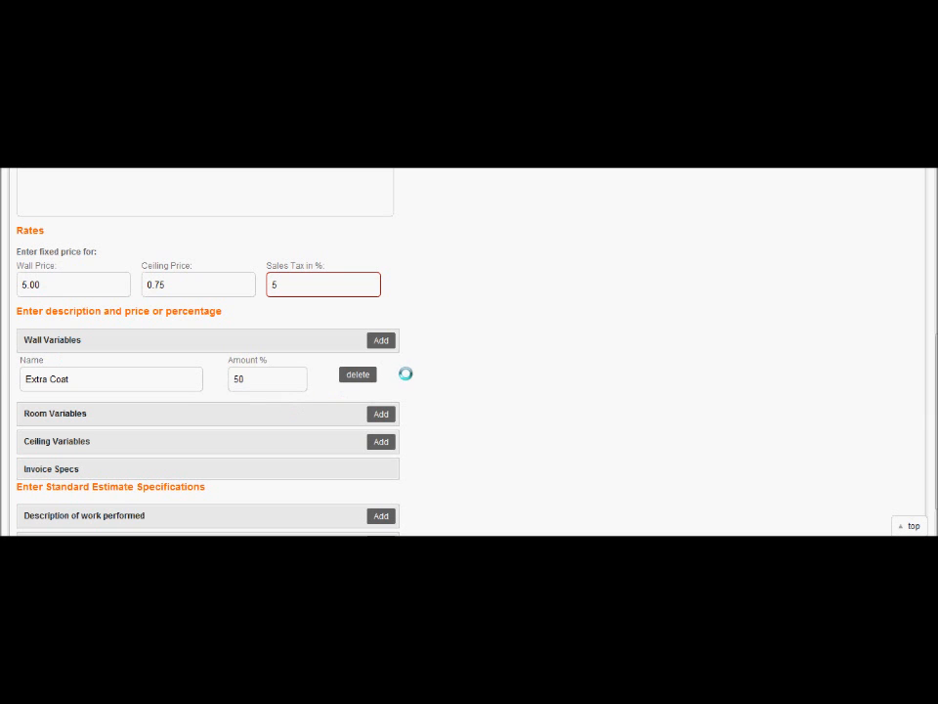
# Add a second Wall Variable named '10 Ft Walls' with an amount of 25 %
pyautogui.click(381, 340)
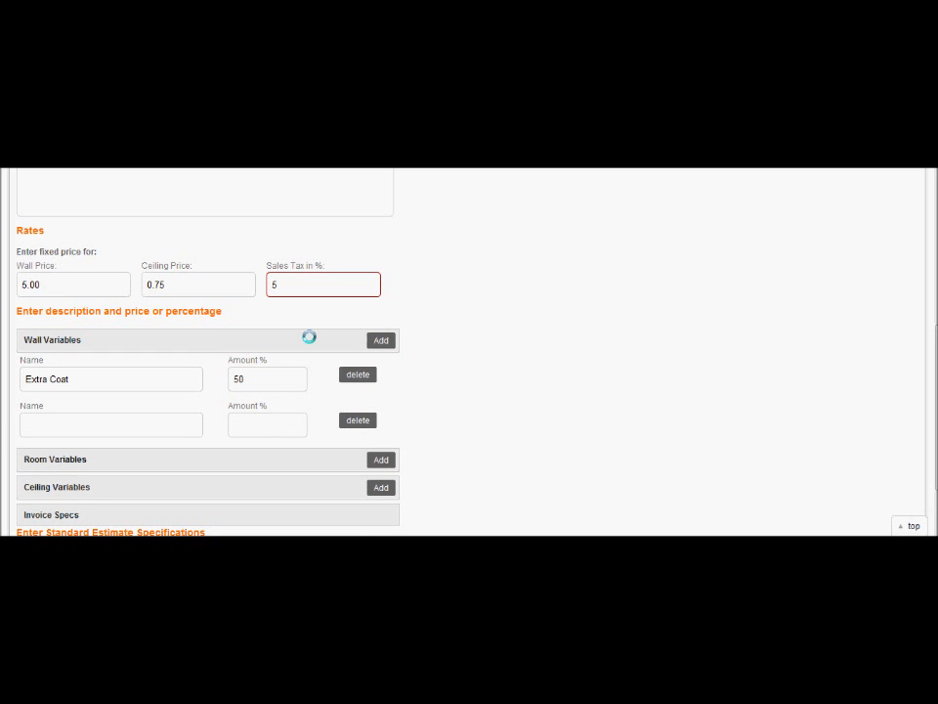
pyautogui.click(182, 419)
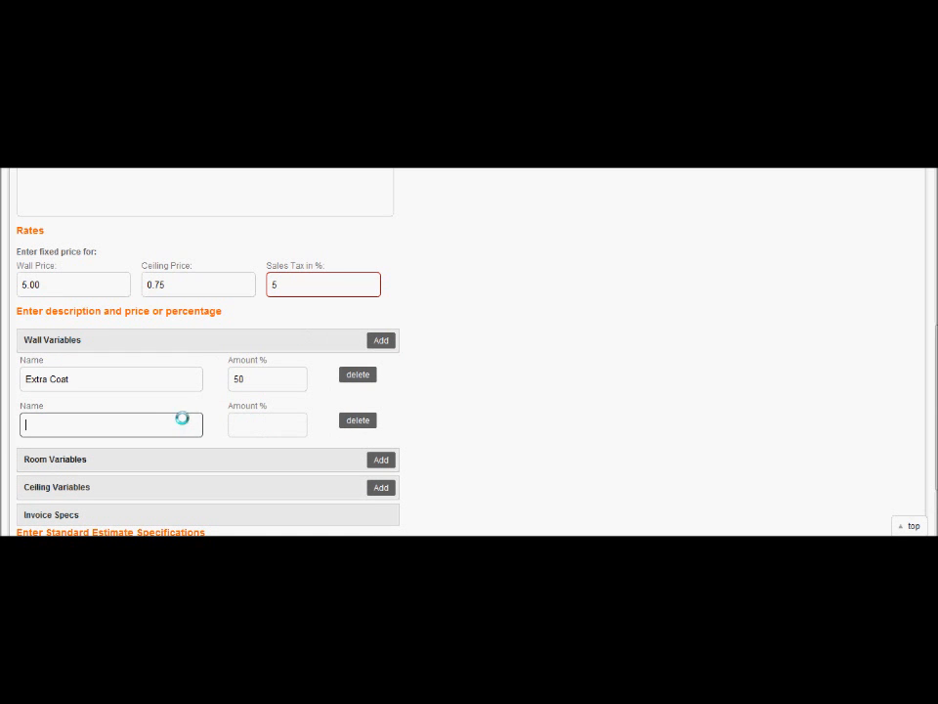
pyautogui.write('10 Ft Walls')
pyautogui.press('Tab')
pyautogui.write('25')
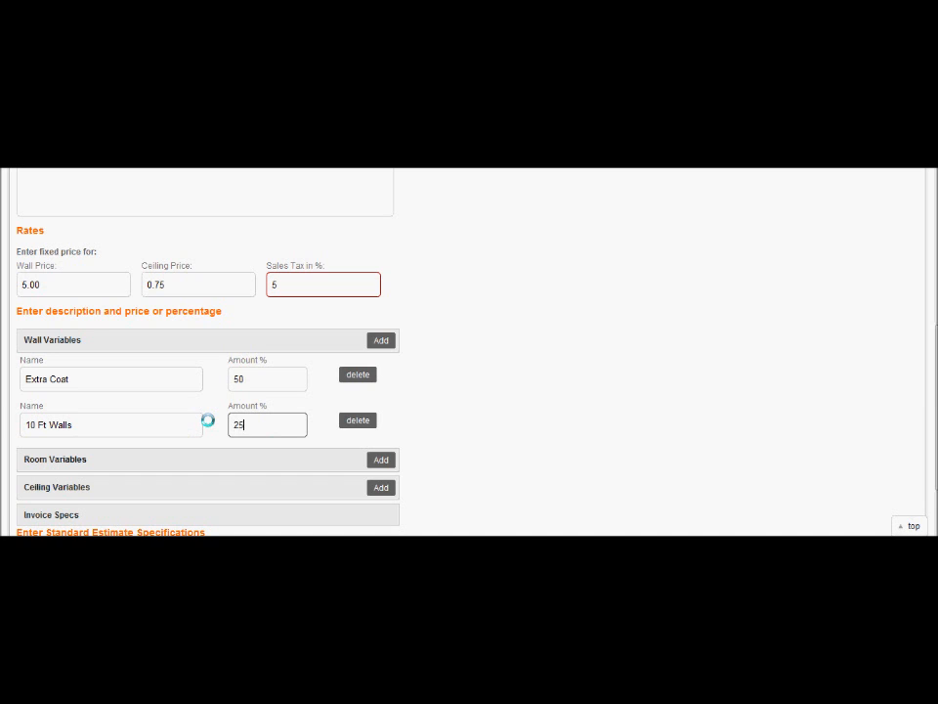
pyautogui.click(344, 391)
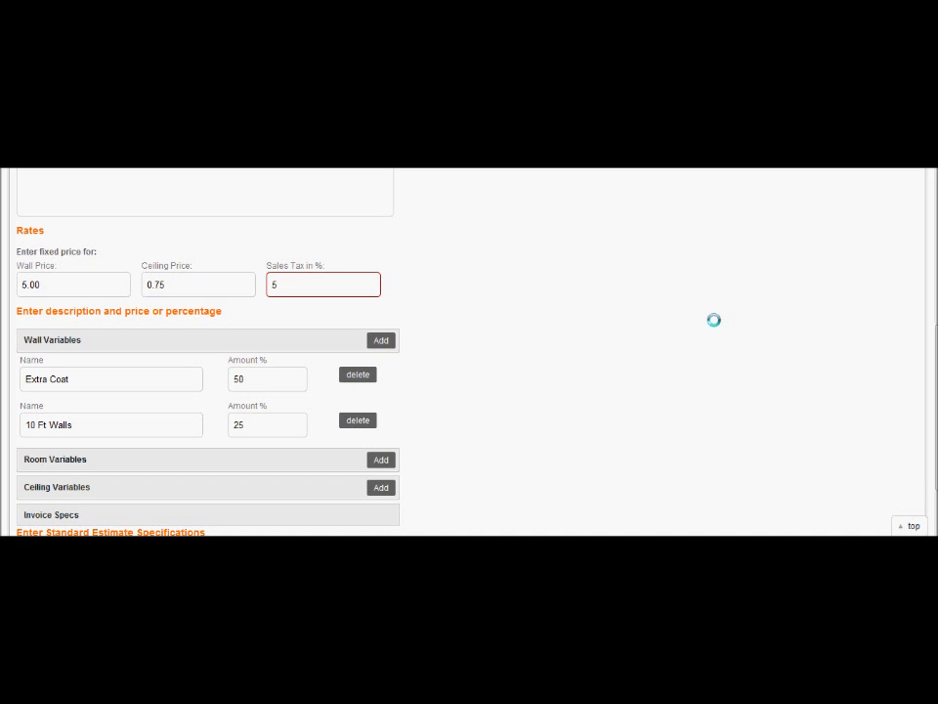
# Add a Room Variable named 'Door' with an amount of $35.00
pyautogui.scroll(-2, 713, 320)
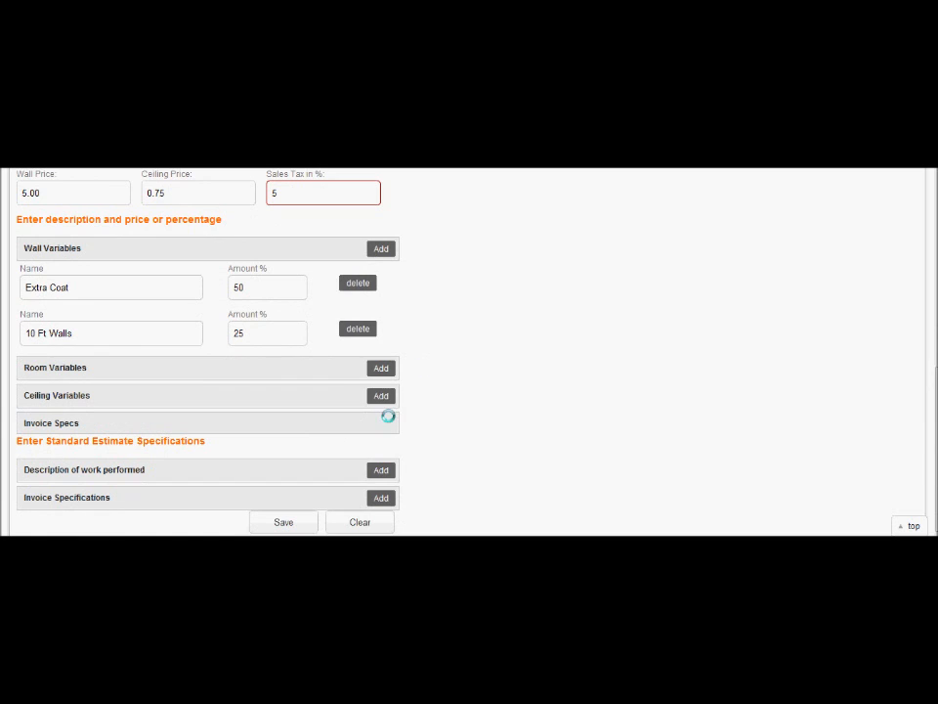
pyautogui.click(377, 367)
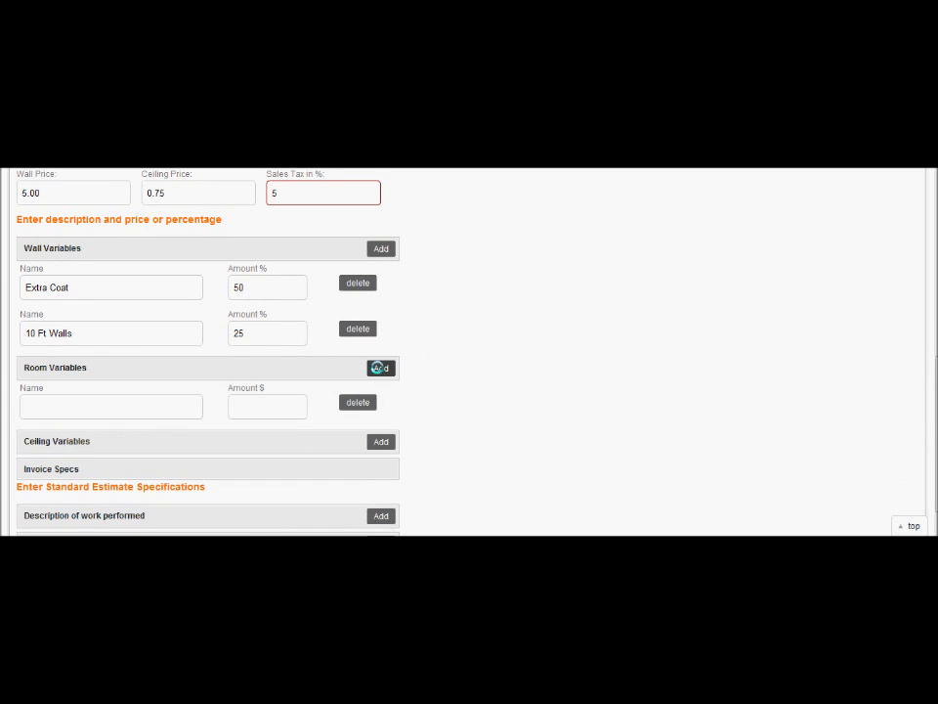
pyautogui.click(52, 402)
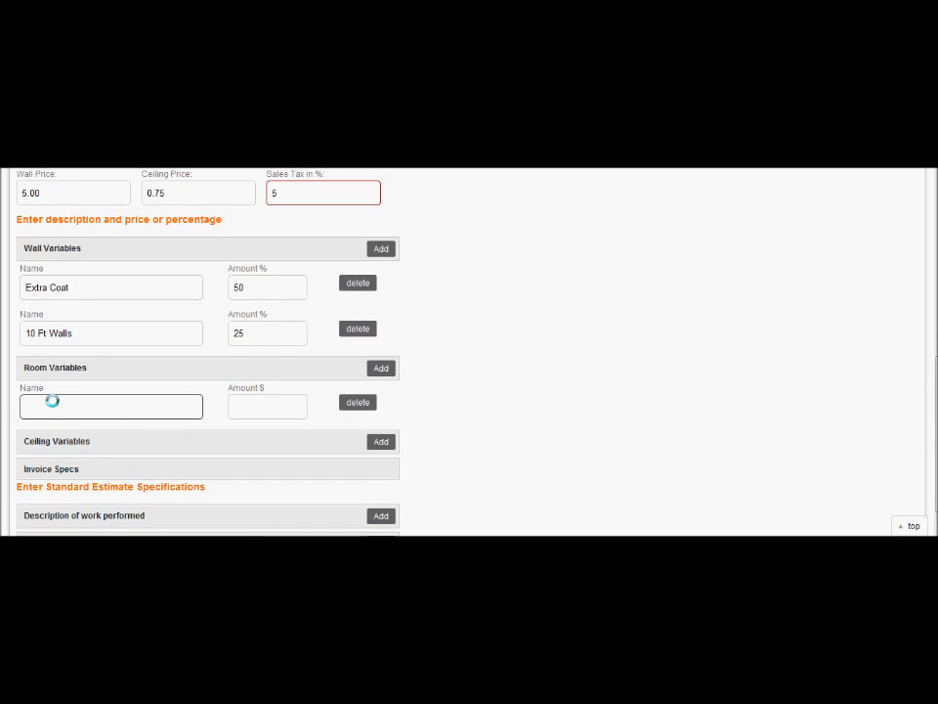
pyautogui.write('Doo')
pyautogui.press('Tab')
pyautogui.write('0.00')
pyautogui.press('BackSpace')
pyautogui.press('BackSpace')
pyautogui.write('35')
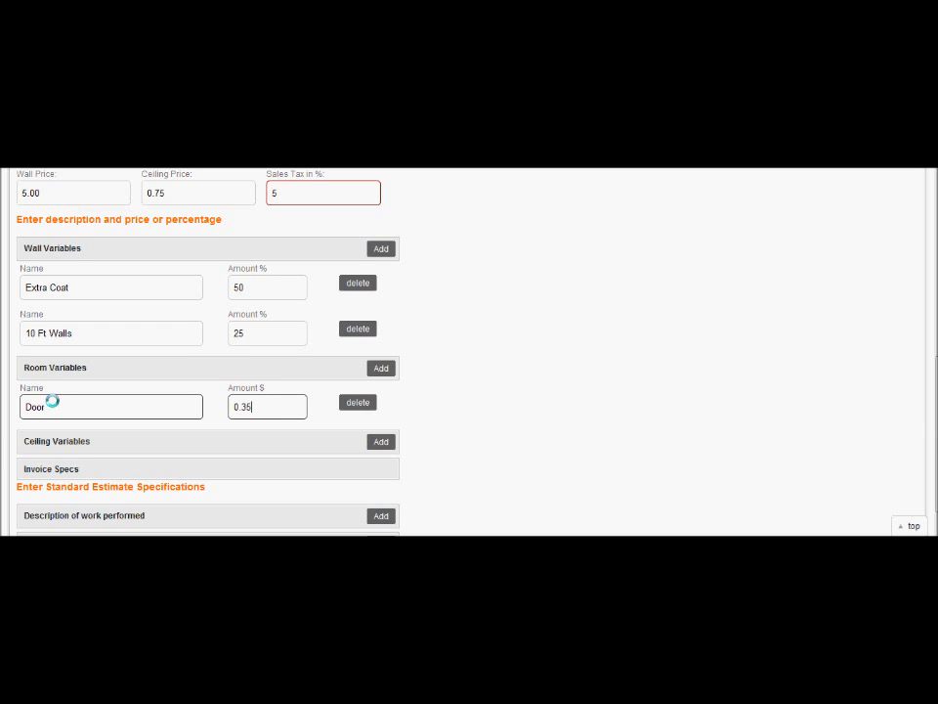
pyautogui.write('.00')
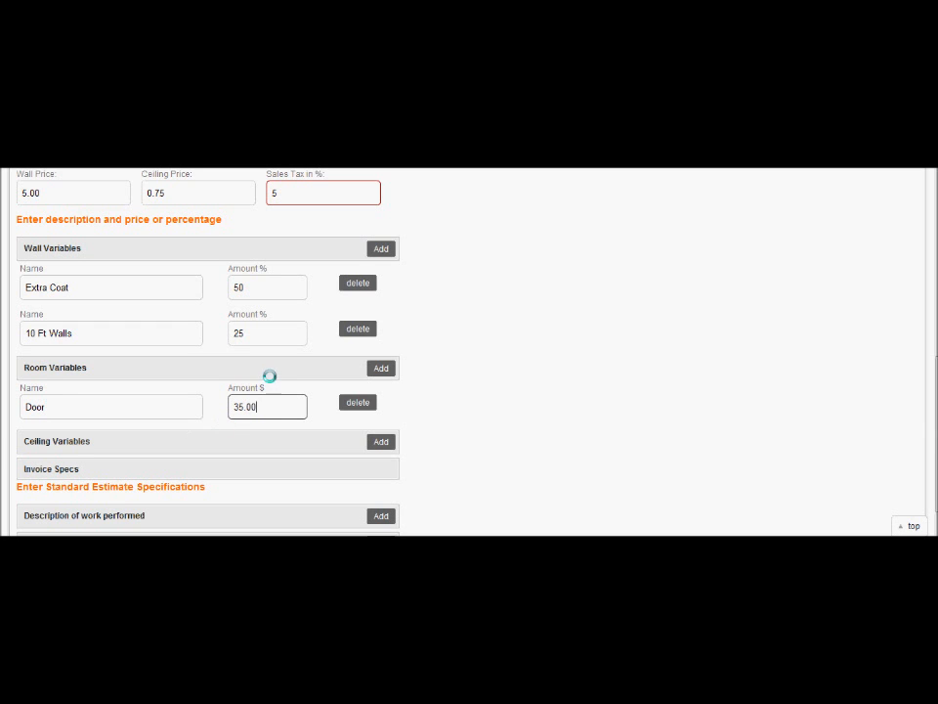
# Add a second Room Variable named 'Window' with an amount of $25.00
pyautogui.click(381, 368)
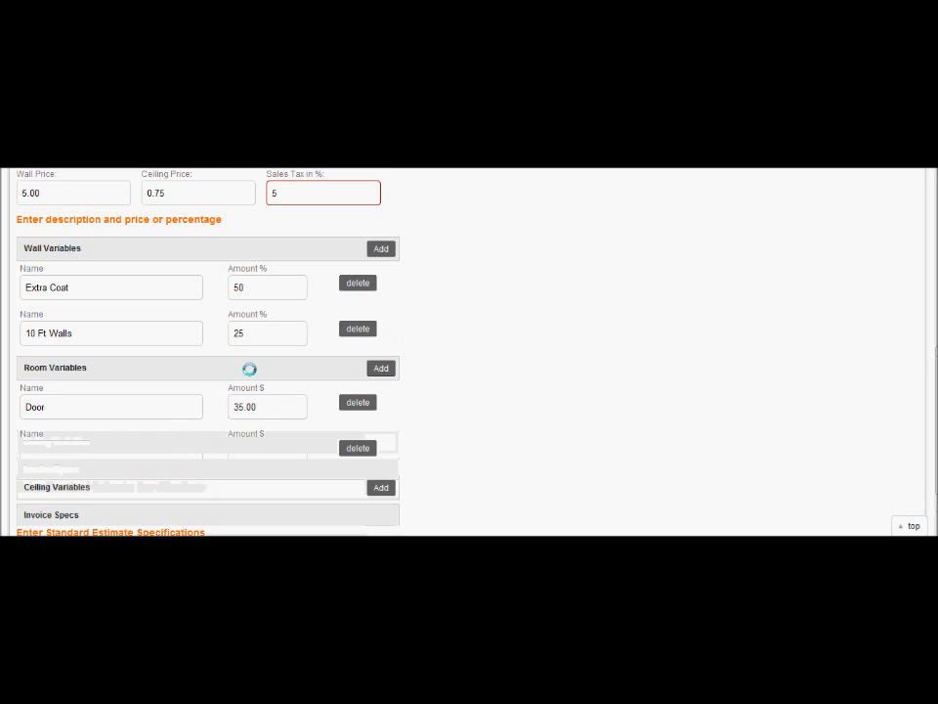
pyautogui.click(111, 449)
pyautogui.write('Window')
pyautogui.press('Tab')
pyautogui.write('2500')
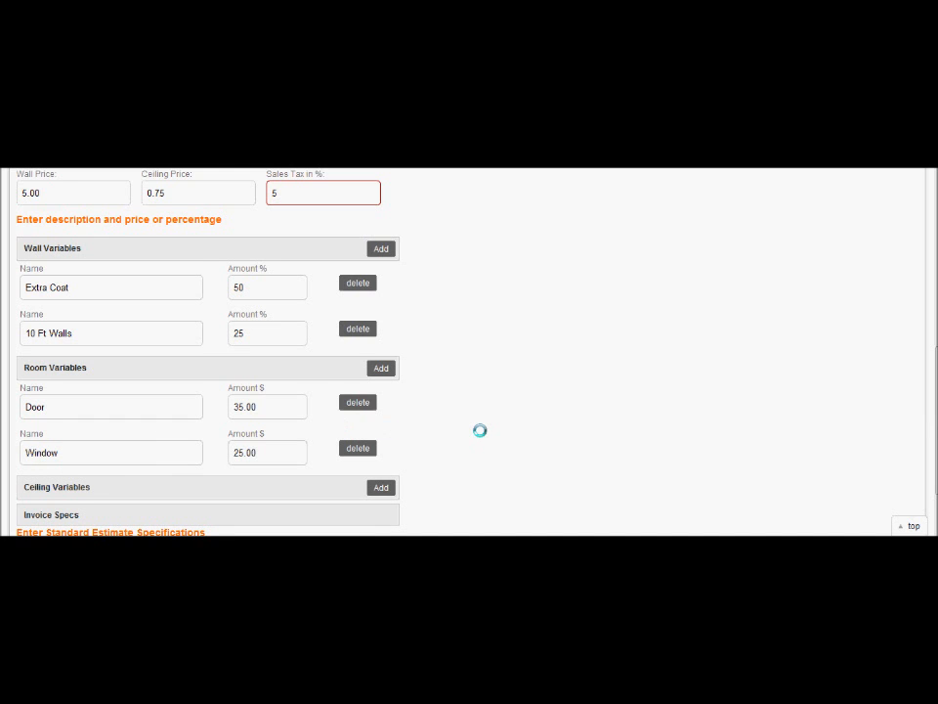
pyautogui.scroll(-1, 480, 430)
pyautogui.scroll(-1, 480, 429)
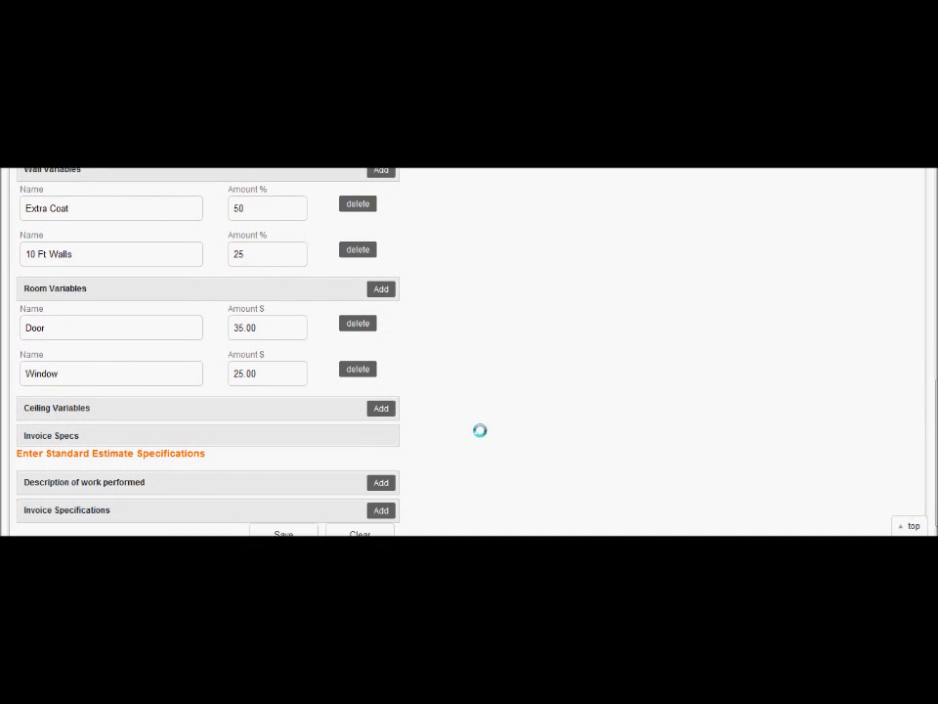
# Add a Ceiling Variable named 'Prime Coat' with an amount of 30 %
pyautogui.click(381, 407)
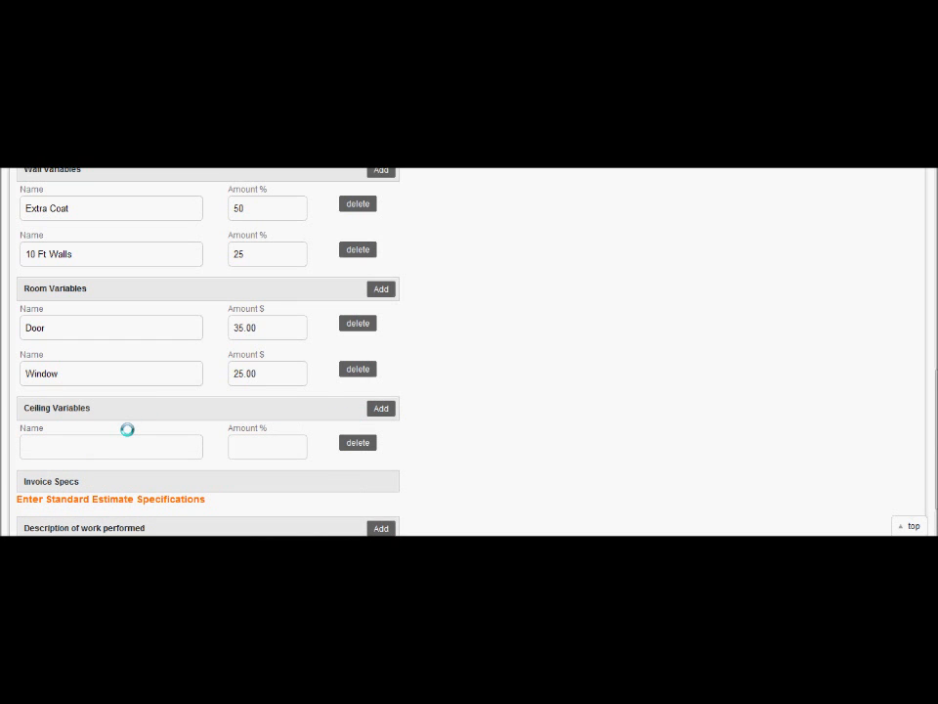
pyautogui.scroll(2, 296, 404)
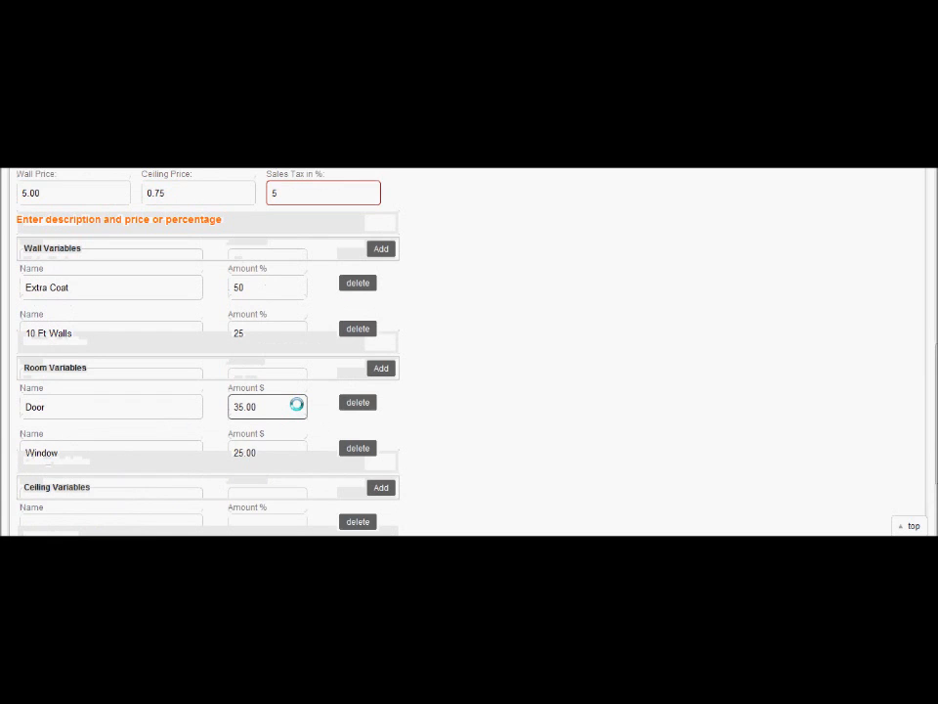
pyautogui.scroll(-3, 296, 404)
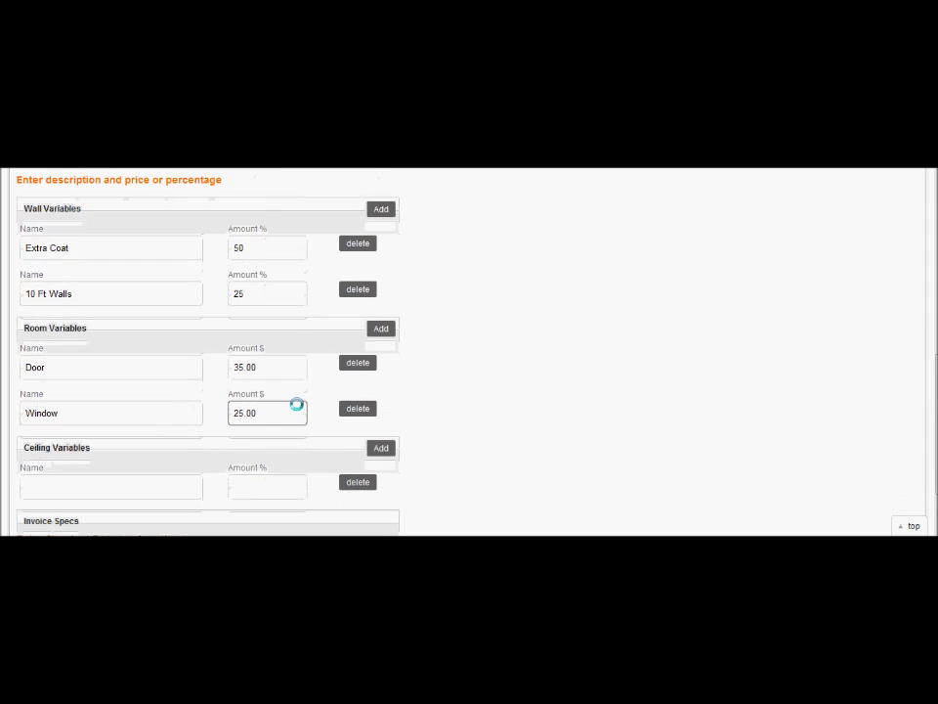
pyautogui.click(177, 419)
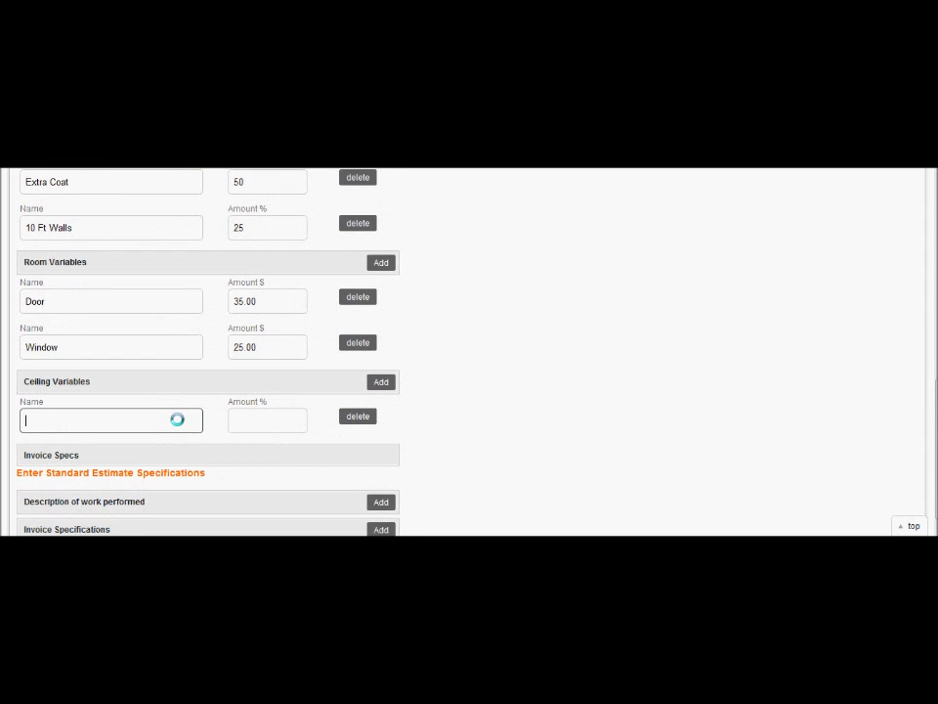
pyautogui.write('Prime Coat')
pyautogui.press('Tab')
pyautogui.write('30')
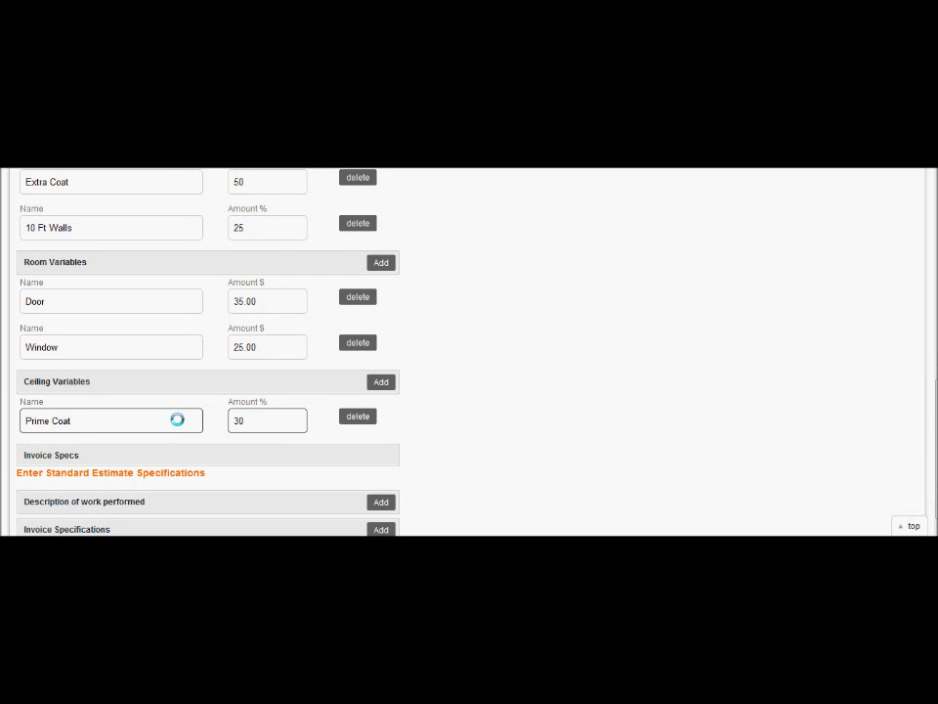
# Add a Description of work performed entry reading 'Wash where necessary'
pyautogui.click(469, 400)
pyautogui.scroll(-1, 469, 401)
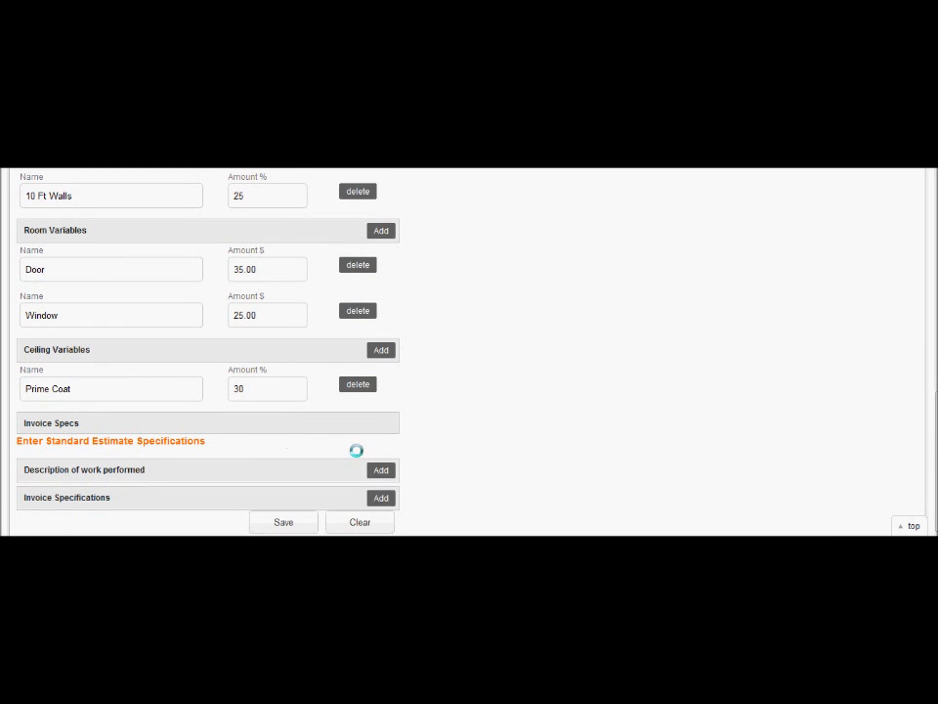
pyautogui.click(381, 470)
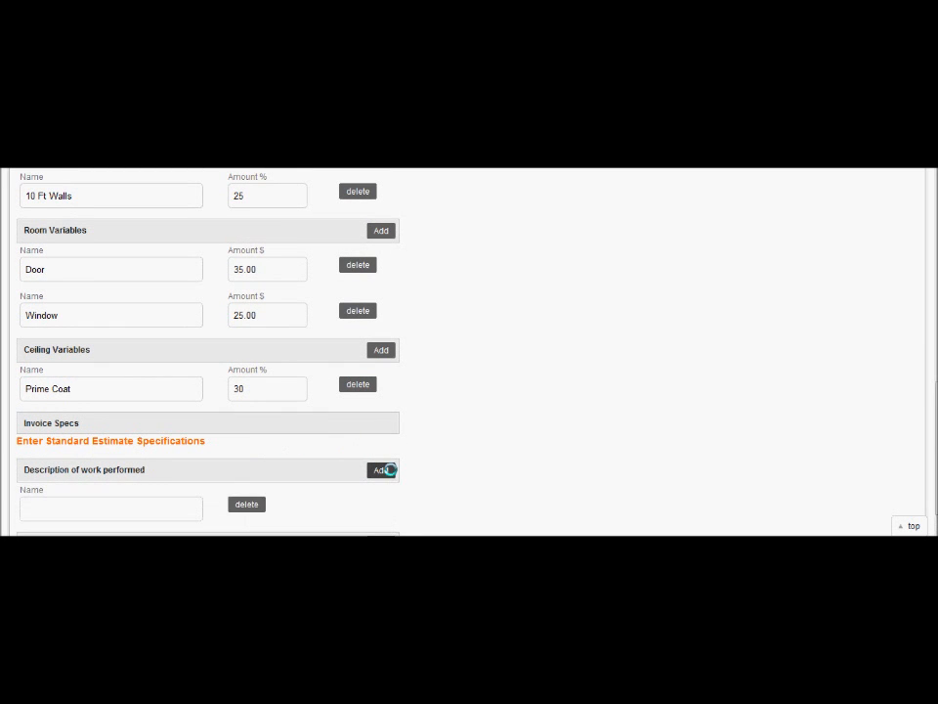
pyautogui.click(153, 507)
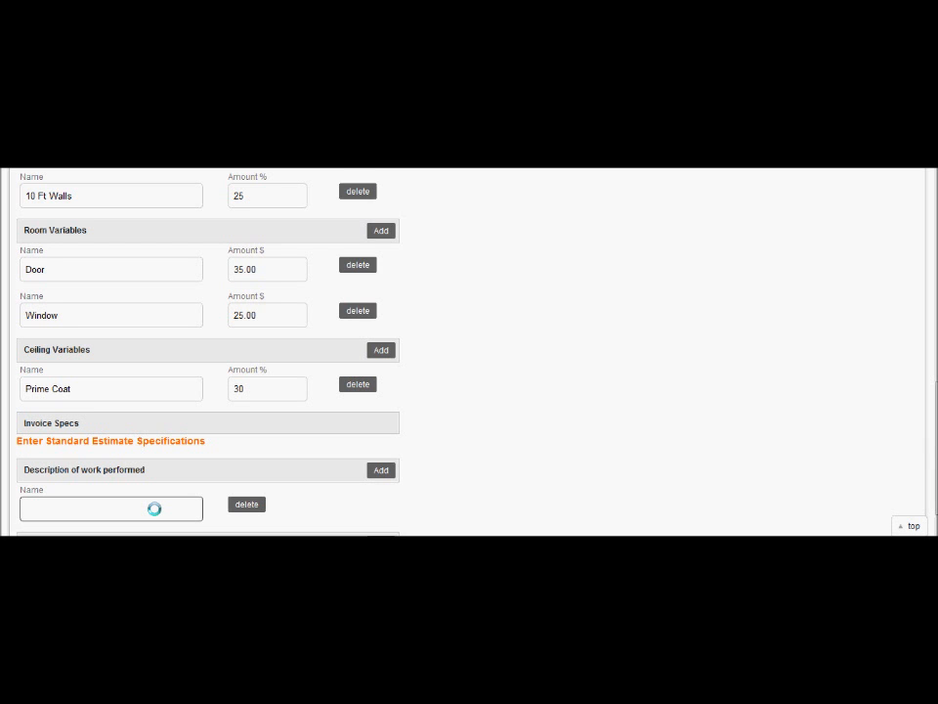
pyautogui.write('Wash where necessary')
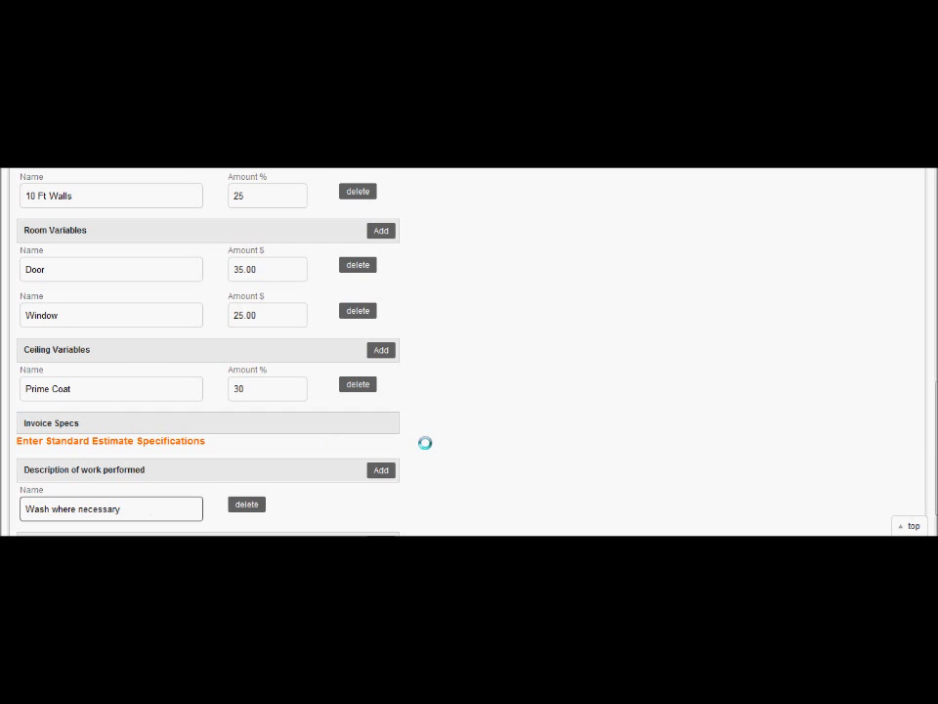
# Add a second work description reading 'Fill all minor cracks and holes, sand and spot prime'
pyautogui.click(381, 470)
pyautogui.scroll(-1, 511, 463)
pyautogui.click(137, 483)
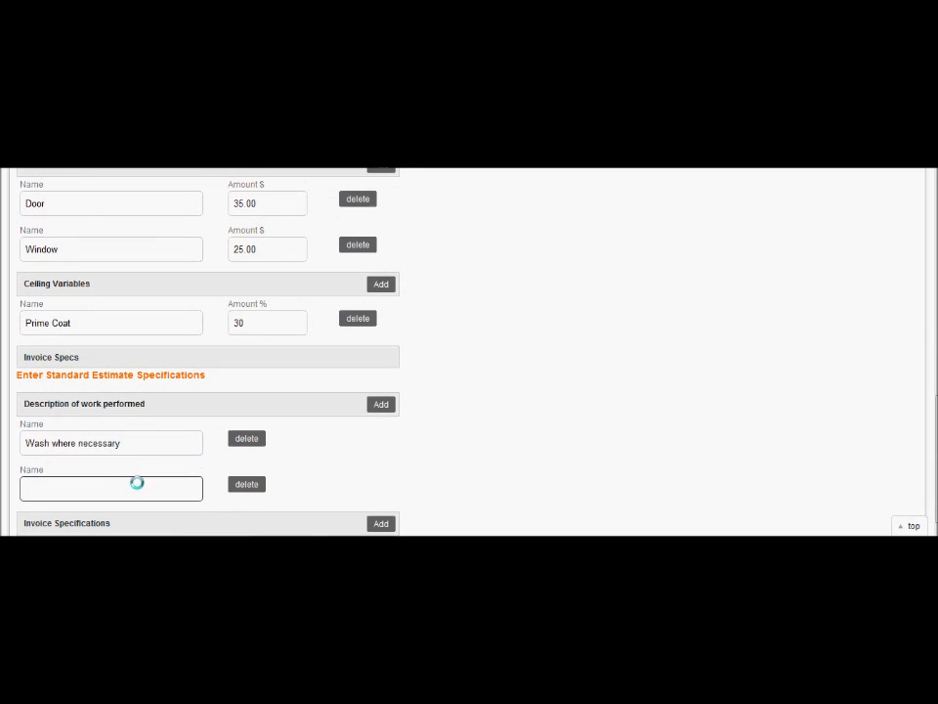
pyautogui.write('Fill all minor cracks and holes, sand and prime')
pyautogui.press('BackSpace')
pyautogui.press('BackSpace')
pyautogui.press('BackSpace')
pyautogui.press('BackSpace')
pyautogui.press('BackSpace')
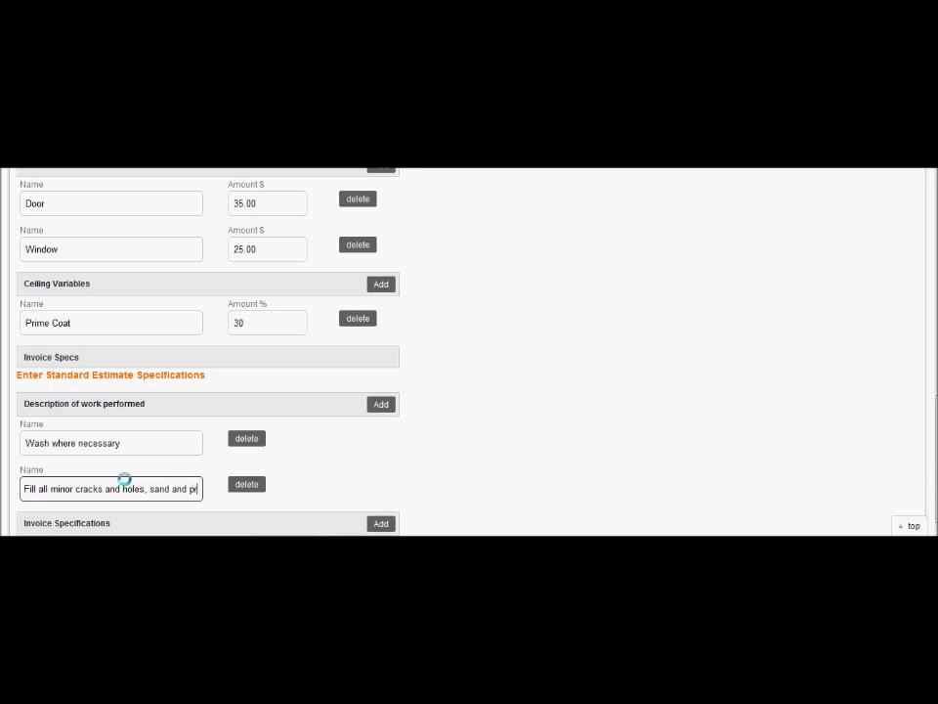
pyautogui.write('spot prime')
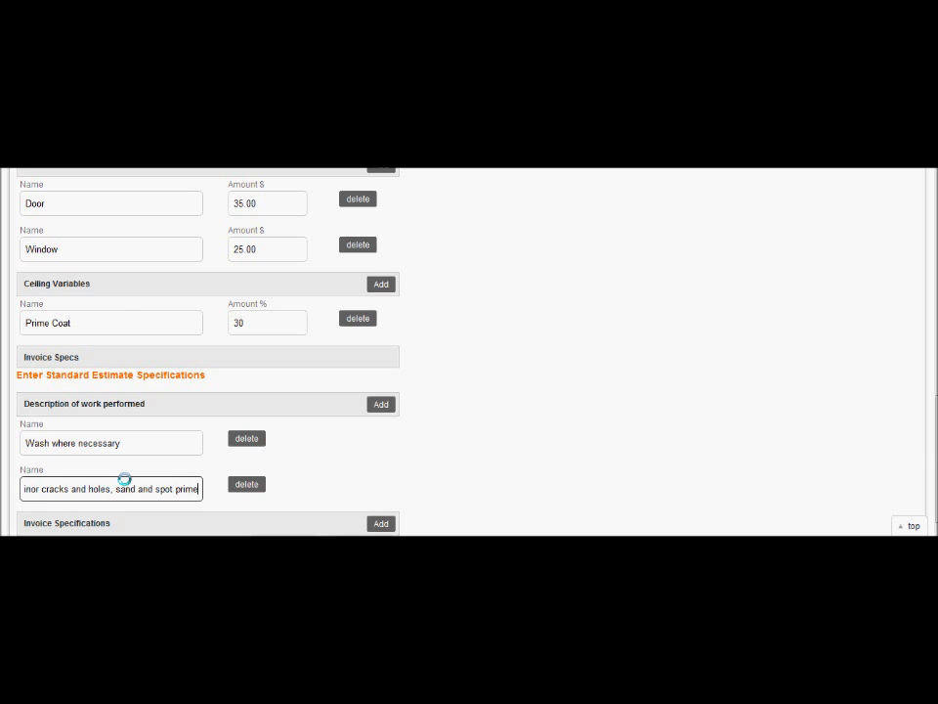
# Add a third work description reading 'Paint all specified areas with two coats of specified paint'
pyautogui.click(382, 402)
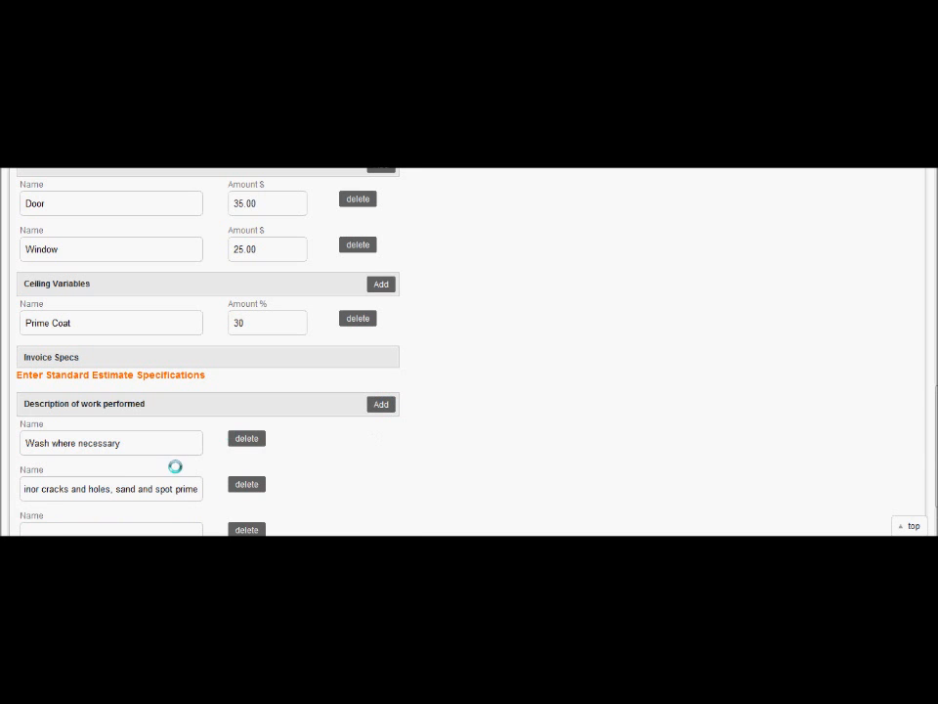
pyautogui.click(66, 530)
pyautogui.write('Paint all specified areas')
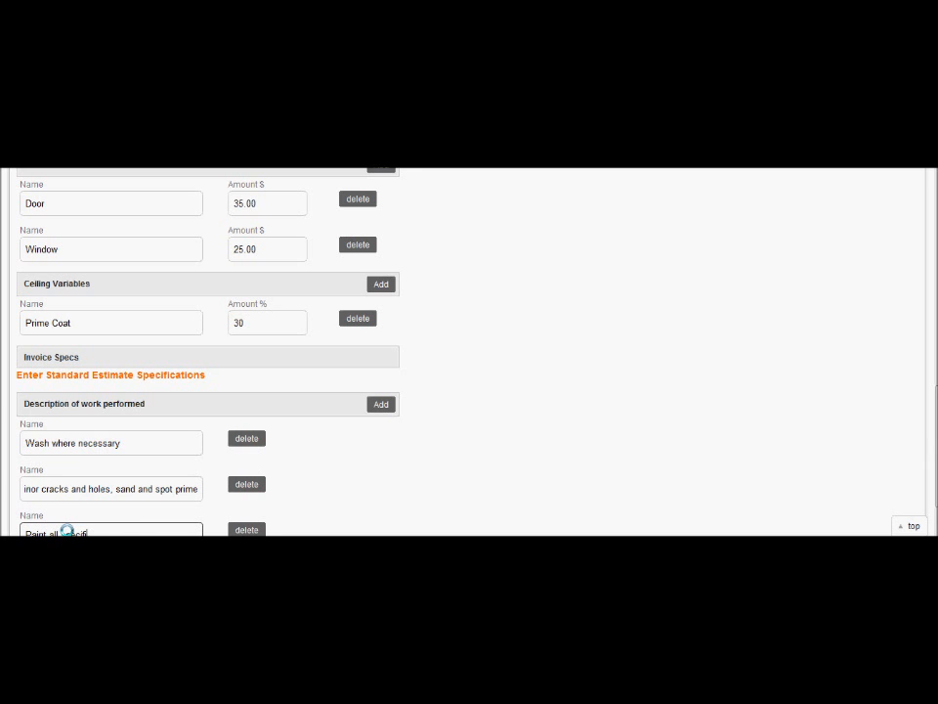
pyautogui.write(' with ')
pyautogui.write('two coats of')
pyautogui.write(' specifie')
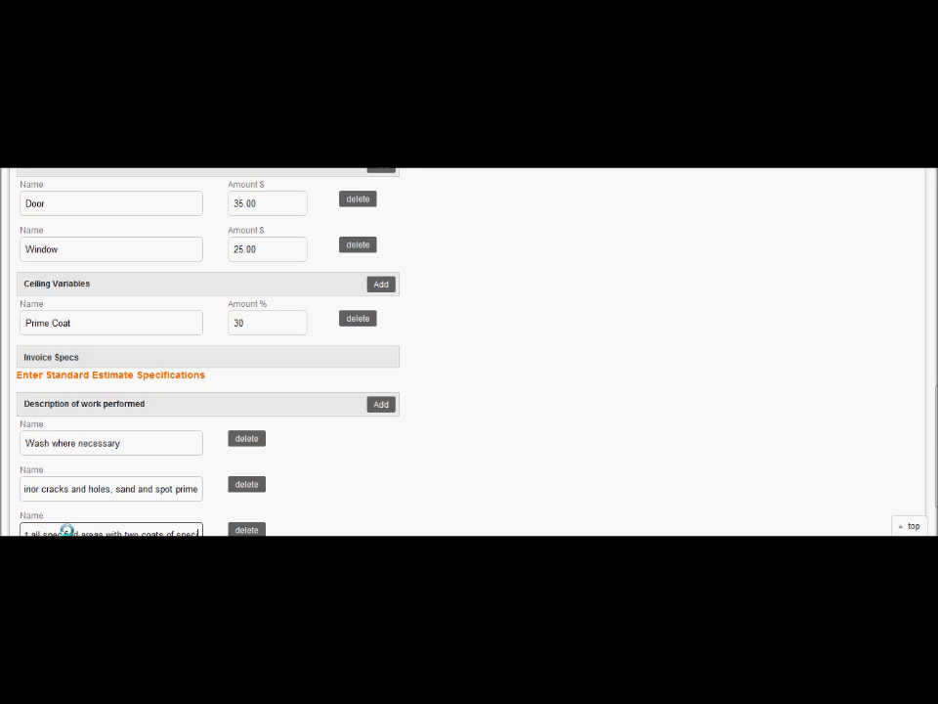
pyautogui.write('d')
pyautogui.press('BackSpace')
pyautogui.press('BackSpace')
pyautogui.press('BackSpace')
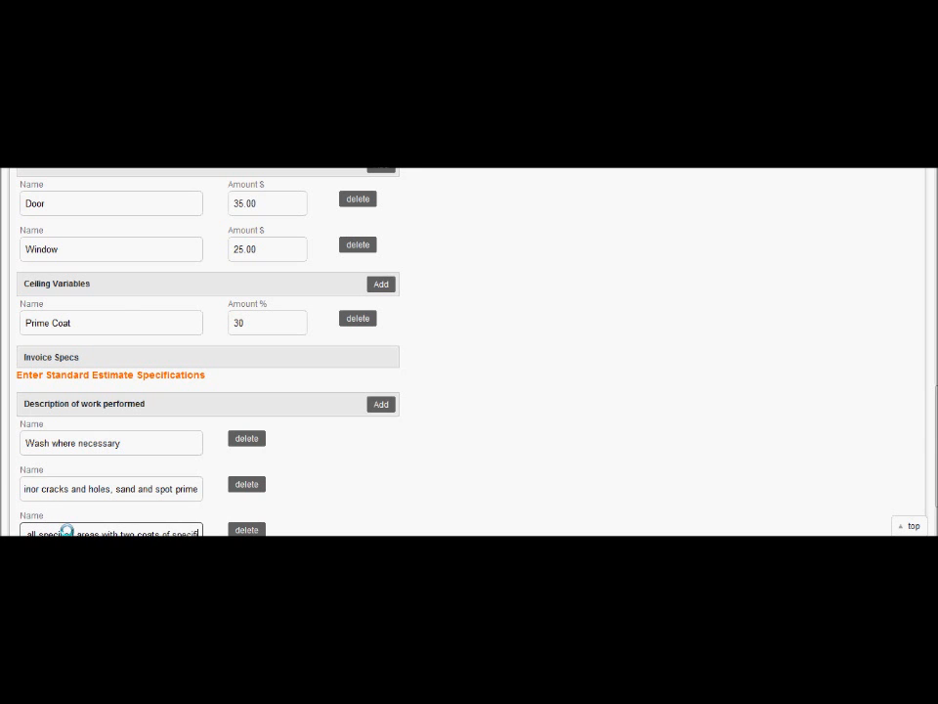
pyautogui.write('e')
pyautogui.press('BackSpace')
pyautogui.write('ied paint')
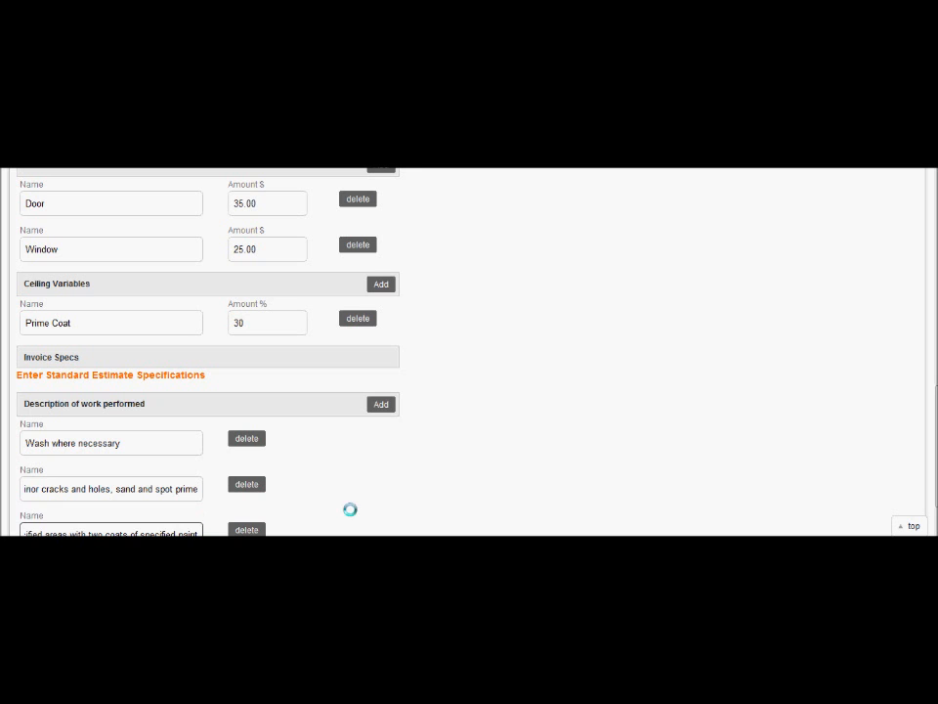
# Add an Invoice Specification reading 'All small items to be removed by customer'
pyautogui.click(383, 501)
pyautogui.scroll(-1, 384, 502)
pyautogui.scroll(-2, 383, 501)
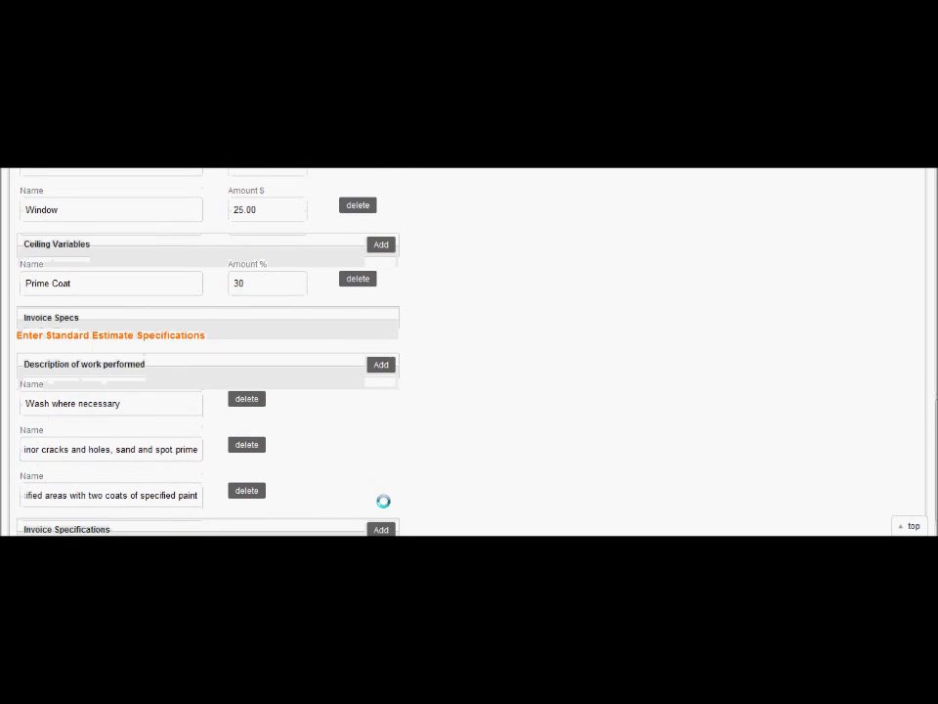
pyautogui.click(381, 499)
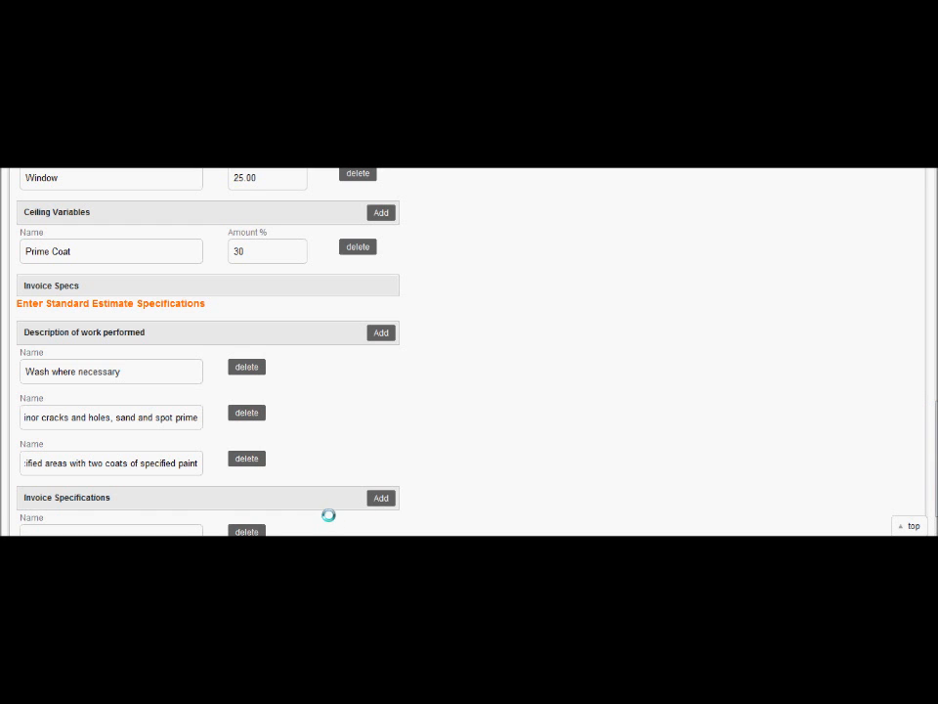
pyautogui.click(95, 525)
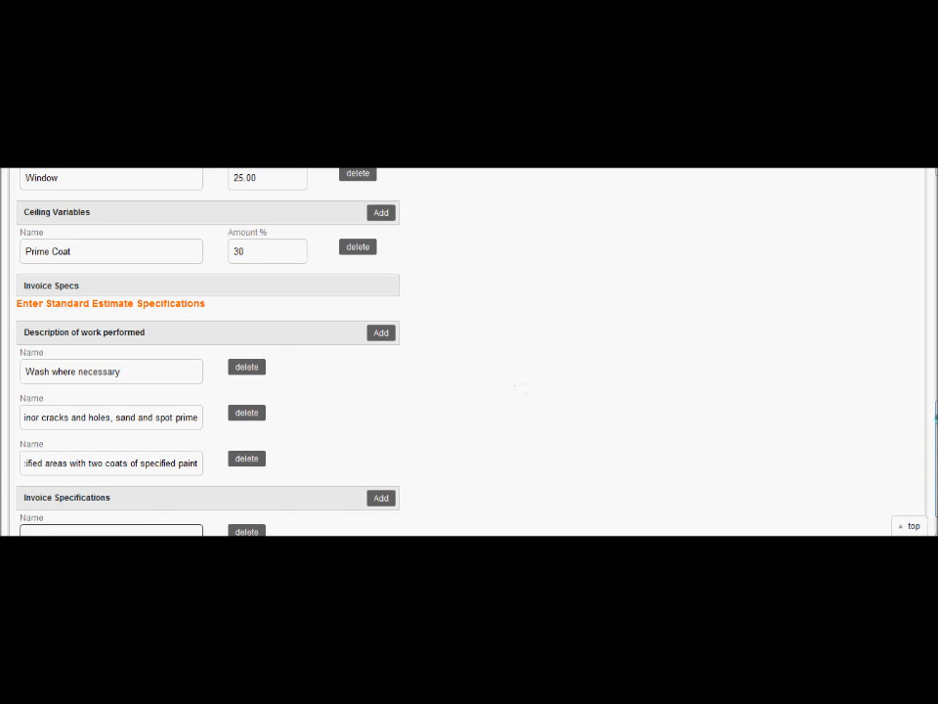
pyautogui.moveTo(935, 423); pyautogui.dragTo(935, 454)
pyautogui.write('All smal')
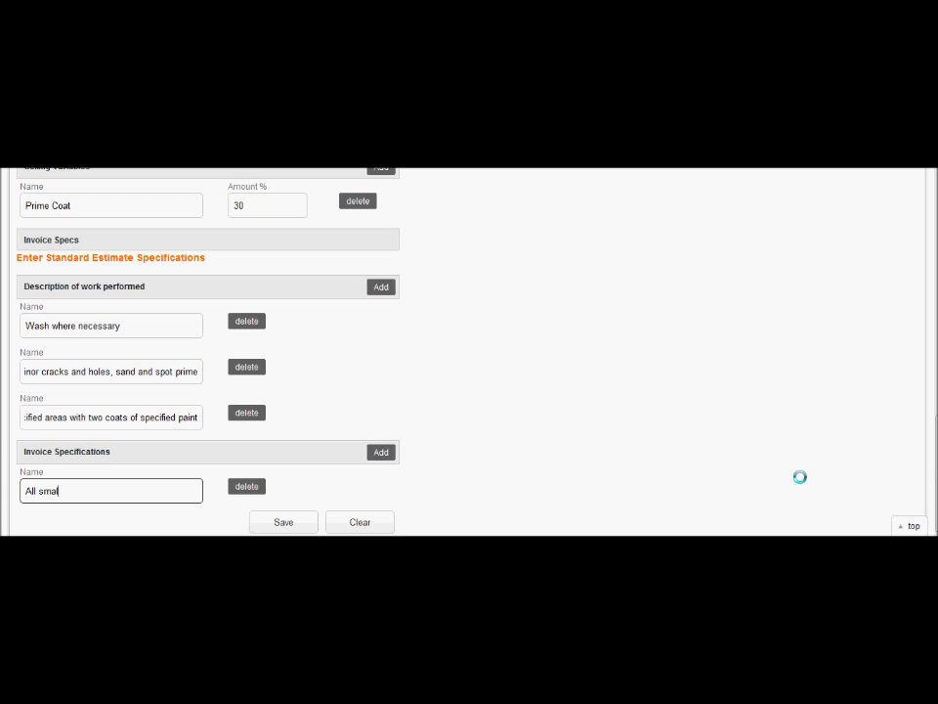
pyautogui.write('l items to be removed by cusom')
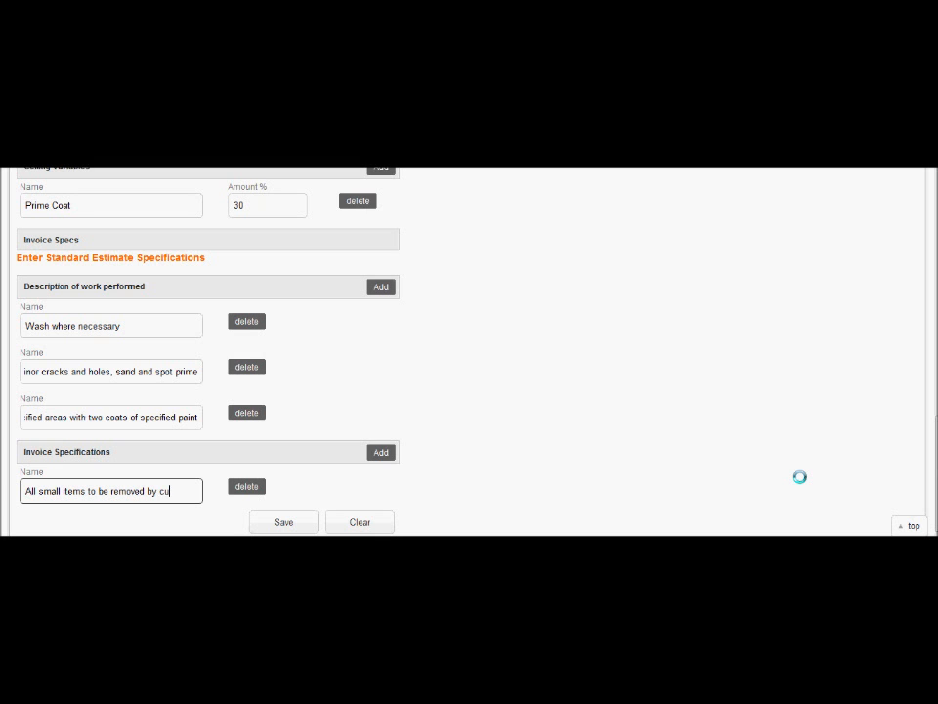
pyautogui.press('BackSpace')
pyautogui.press('BackSpace')
pyautogui.write('tomer')
# Add a second Invoice Specification reading 'Clean up to be performed at the end of each day'
pyautogui.click(381, 451)
pyautogui.click(94, 531)
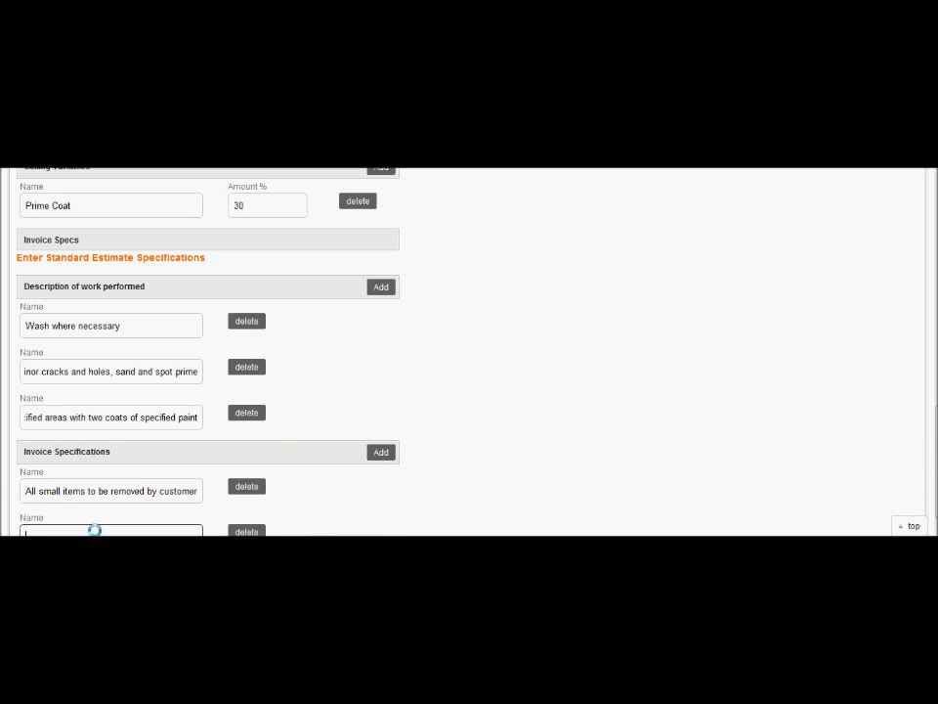
pyautogui.write('Clea')
pyautogui.write('n up to be')
pyautogui.write(' removed')
pyautogui.write(' at the end of each day')
pyautogui.click(385, 363)
pyautogui.scroll(-1, 385, 363)
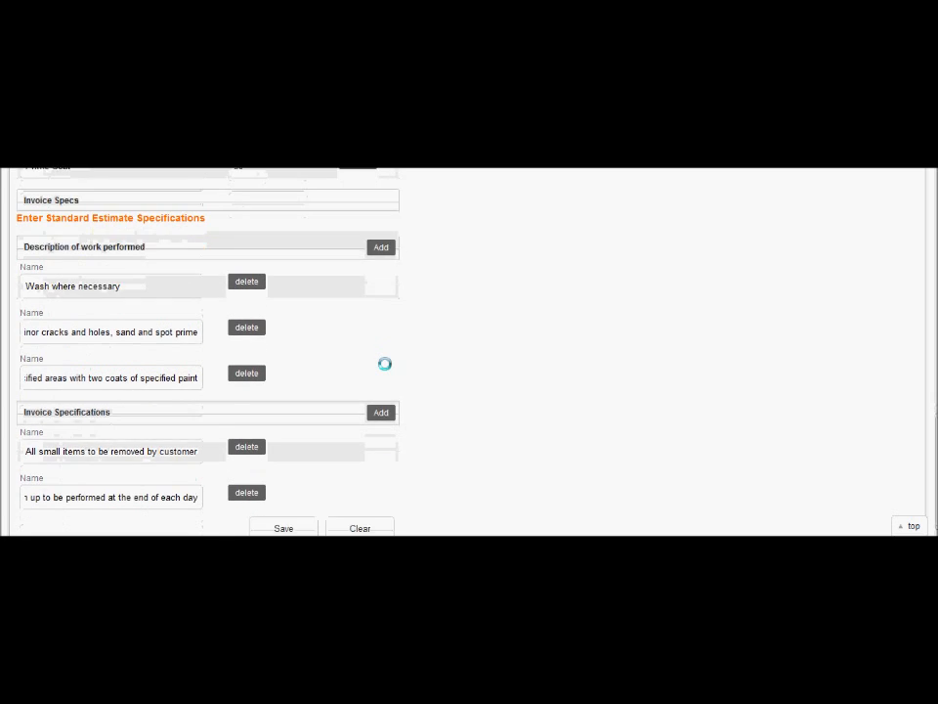